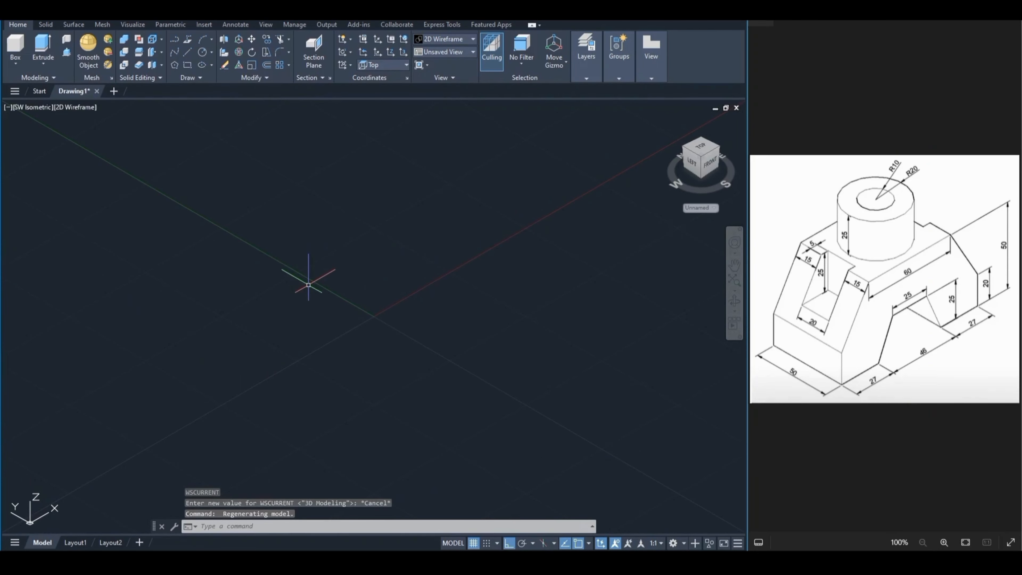
# Set the user coordinate system to Front
pyautogui.scroll(-5, 308, 285)
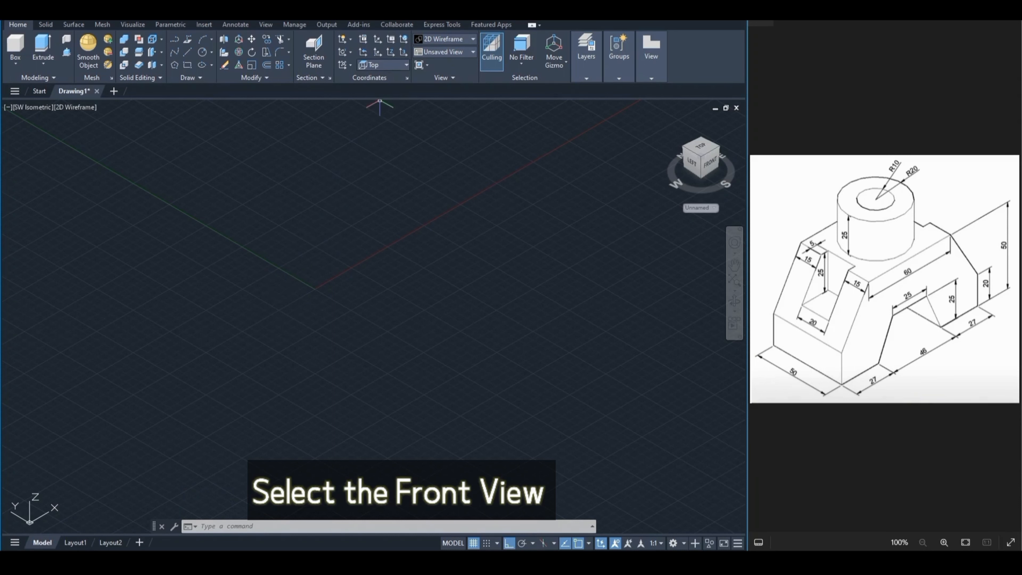
pyautogui.click(383, 65)
pyautogui.click(380, 139)
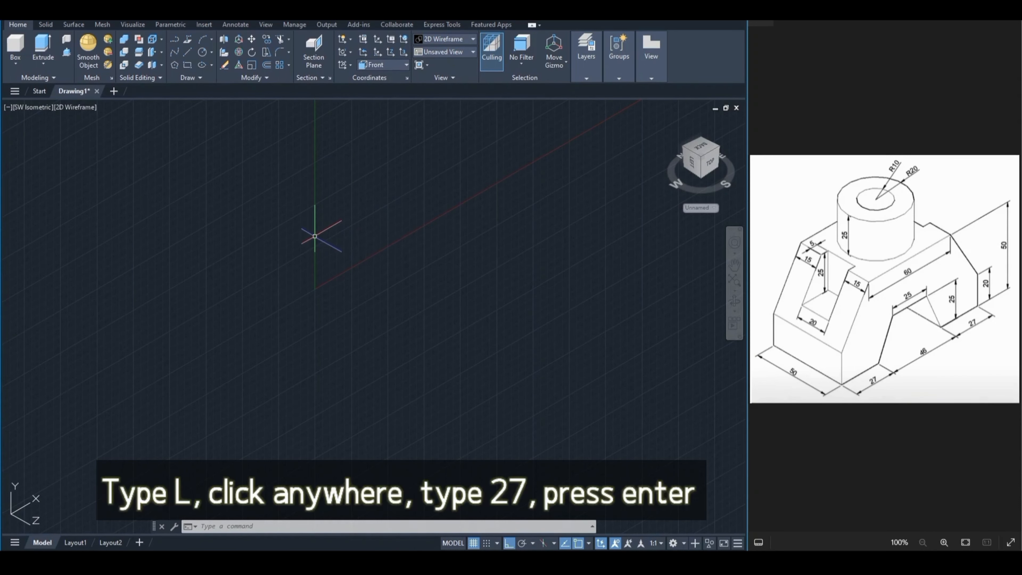
# Draw a 27-unit line along the X axis from a free start point as the profile's base
pyautogui.write('L')
pyautogui.press('Return')
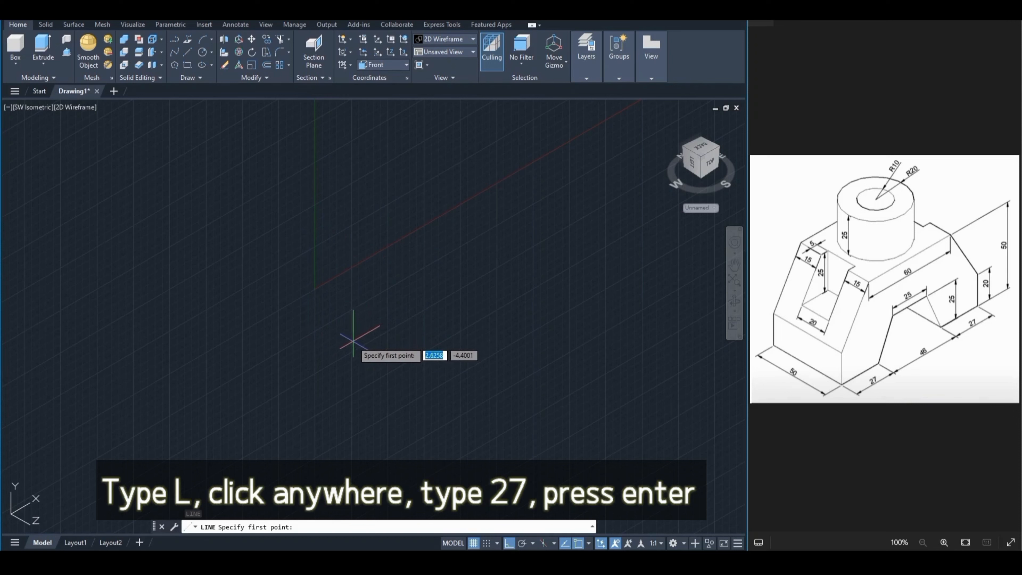
pyautogui.click(342, 347)
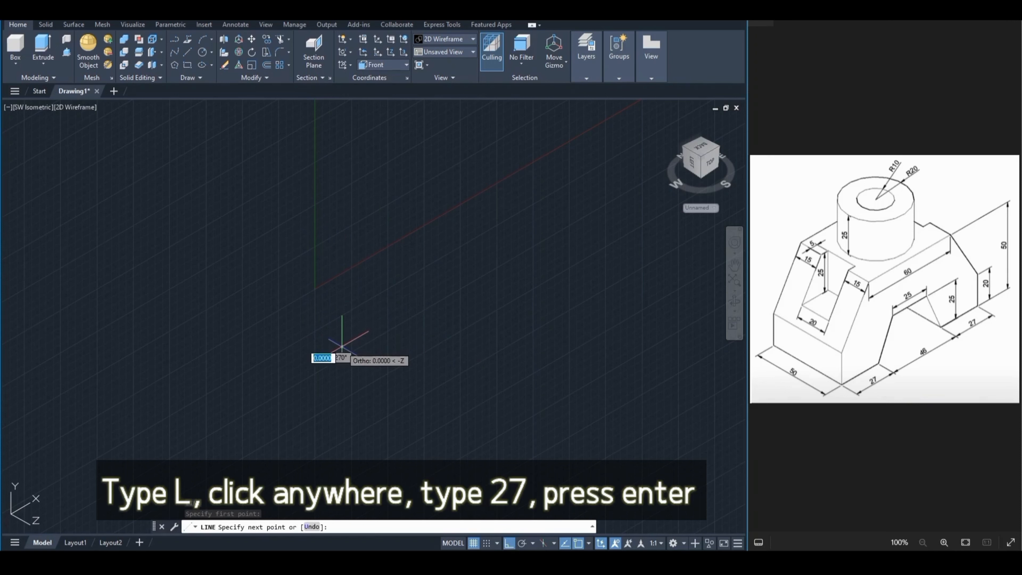
pyautogui.write('27')
pyautogui.press('Return')
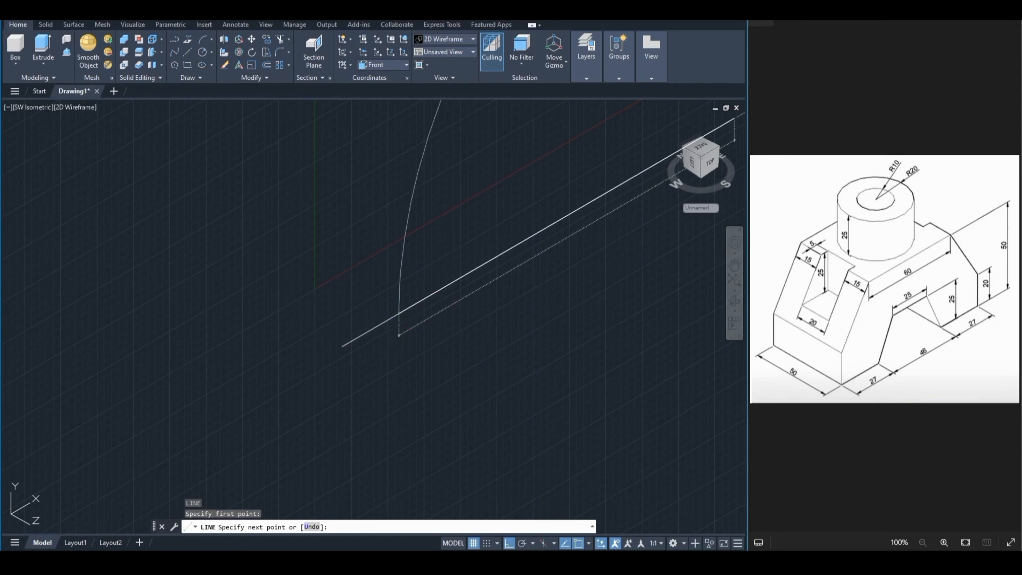
pyautogui.scroll(-3, 406, 325)
pyautogui.scroll(-1, 492, 326)
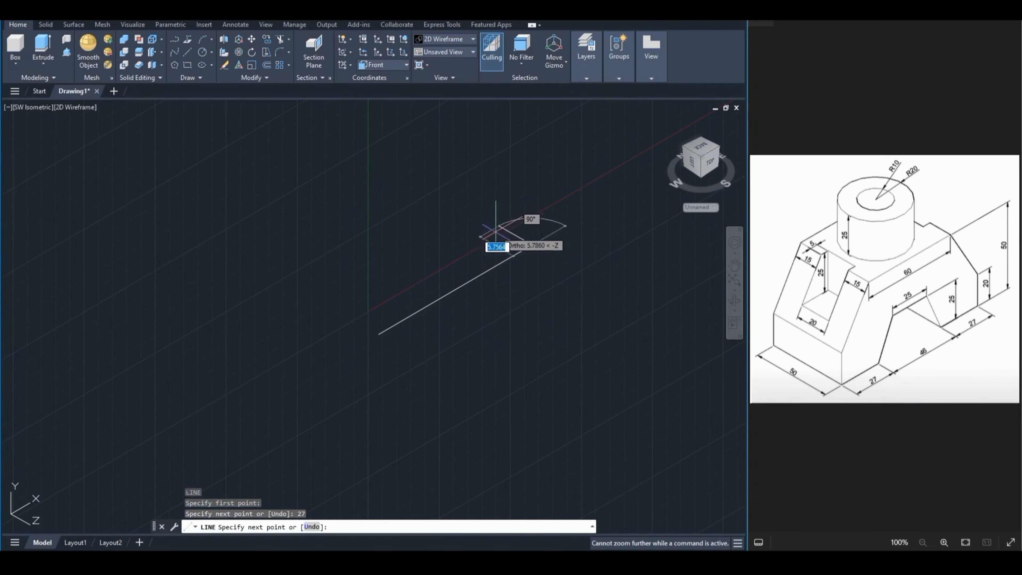
pyautogui.press('Escape')
pyautogui.scroll(-2, 553, 222)
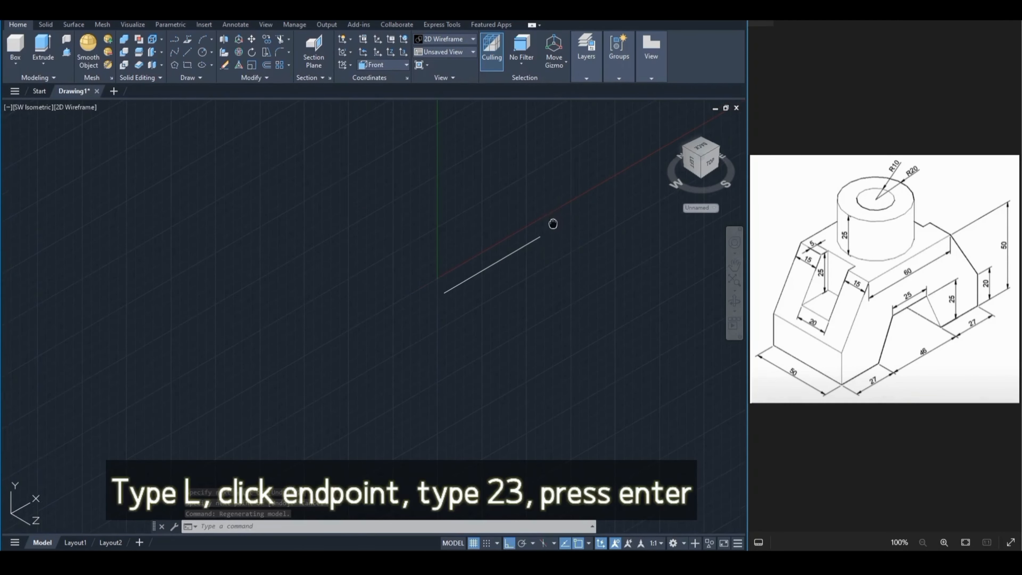
# From the base line's far endpoint, draw a 23-unit line continuing along X and a 25-unit line straight up
pyautogui.moveTo(553, 222); pyautogui.dragTo(403, 269, button='middle')
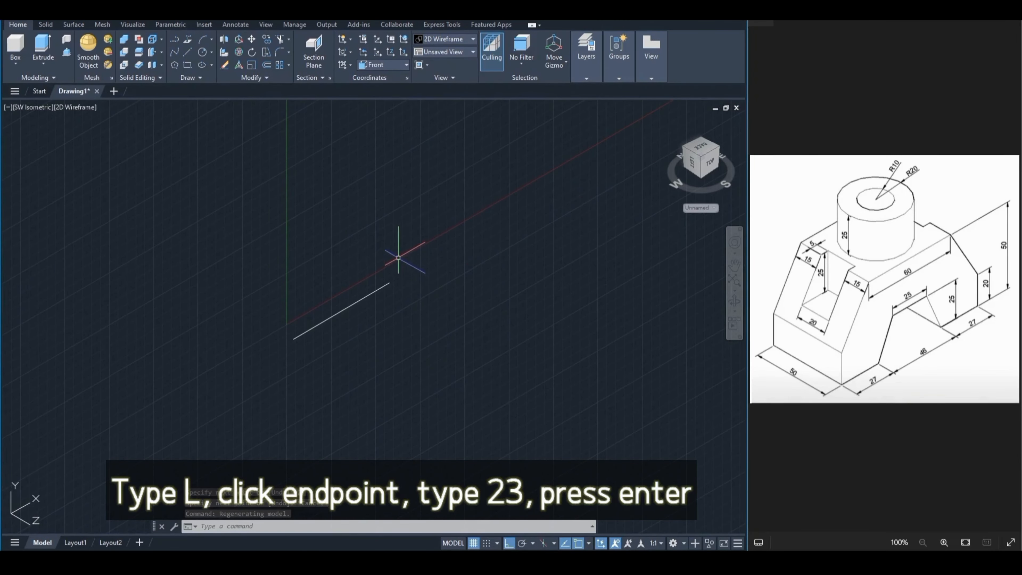
pyautogui.write('L')
pyautogui.press('Return')
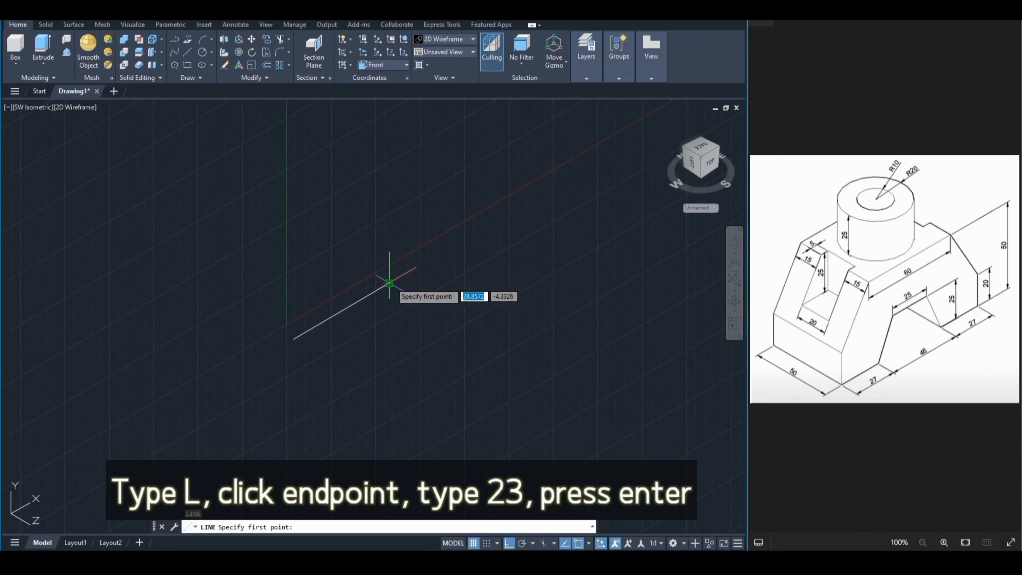
pyautogui.click(389, 283)
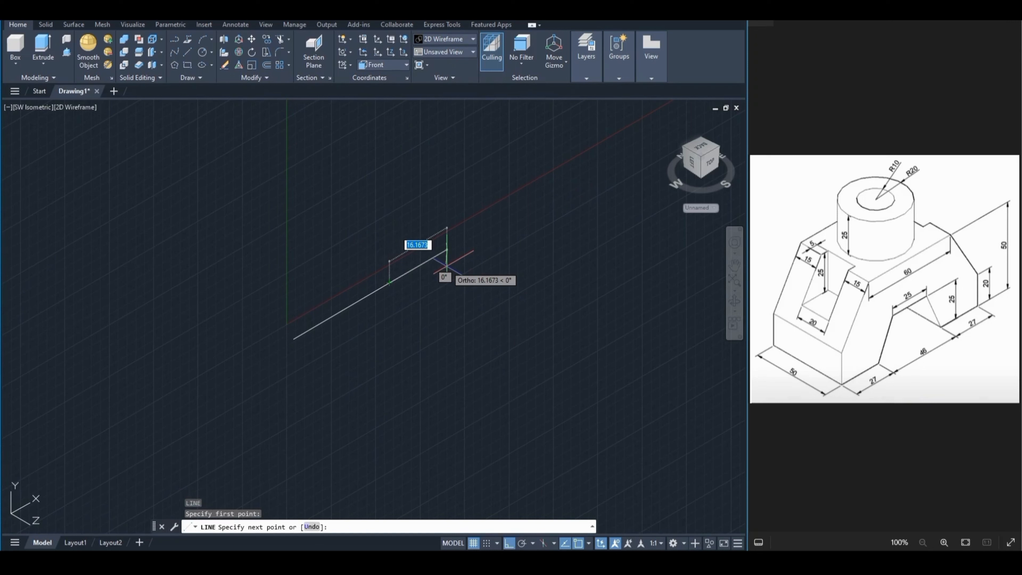
pyautogui.write('23')
pyautogui.press('Return')
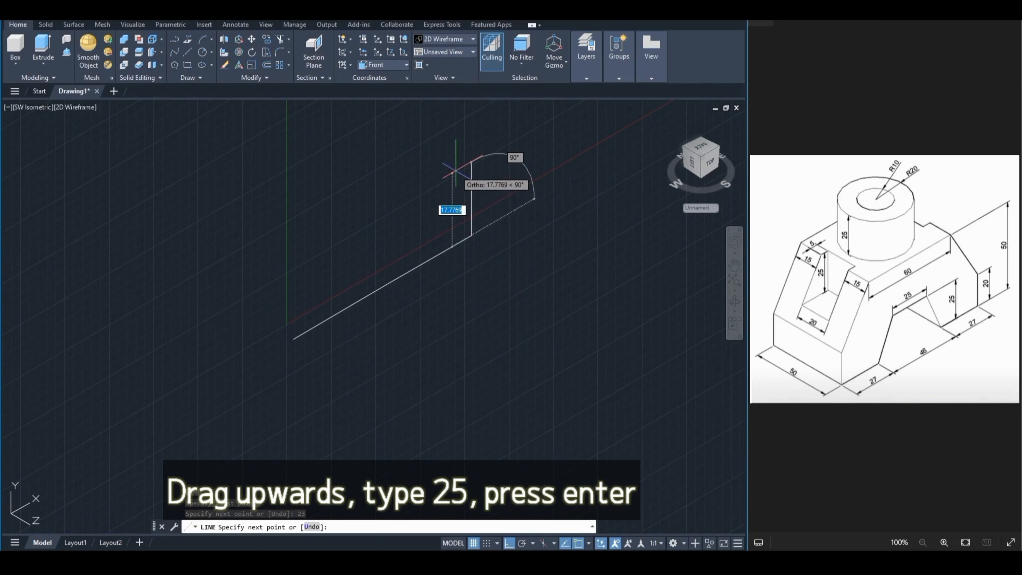
pyautogui.write('25')
pyautogui.press('Return')
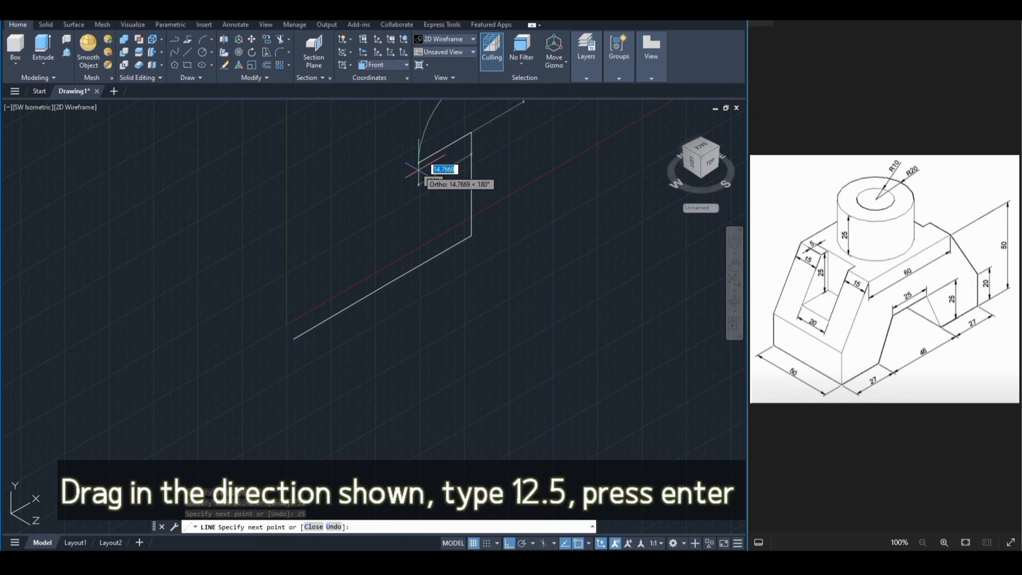
# Continue with a 12.5-unit line back along X and join it to the far end of the 27-unit base line
pyautogui.write('12.')
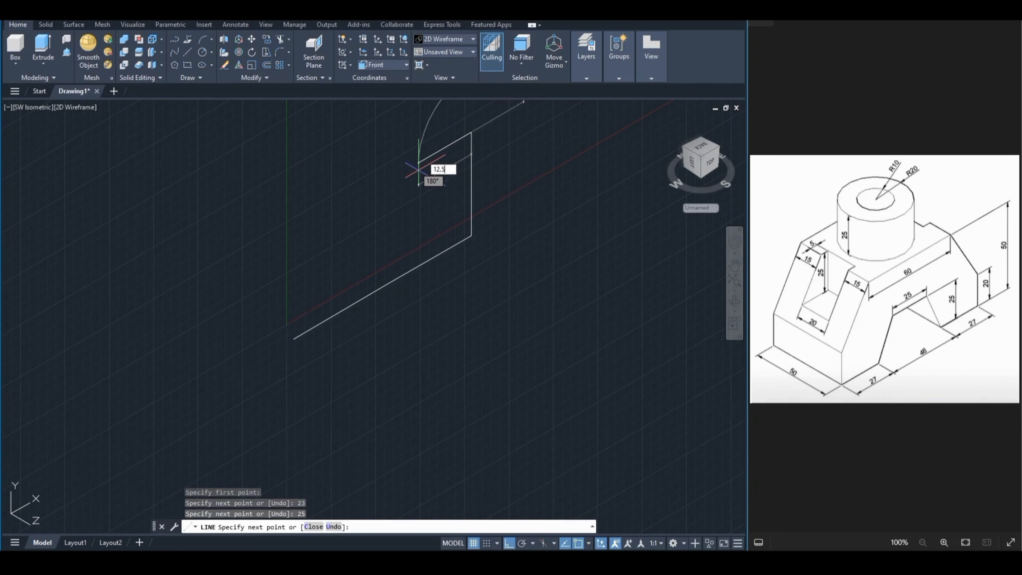
pyautogui.write('5')
pyautogui.press('Return')
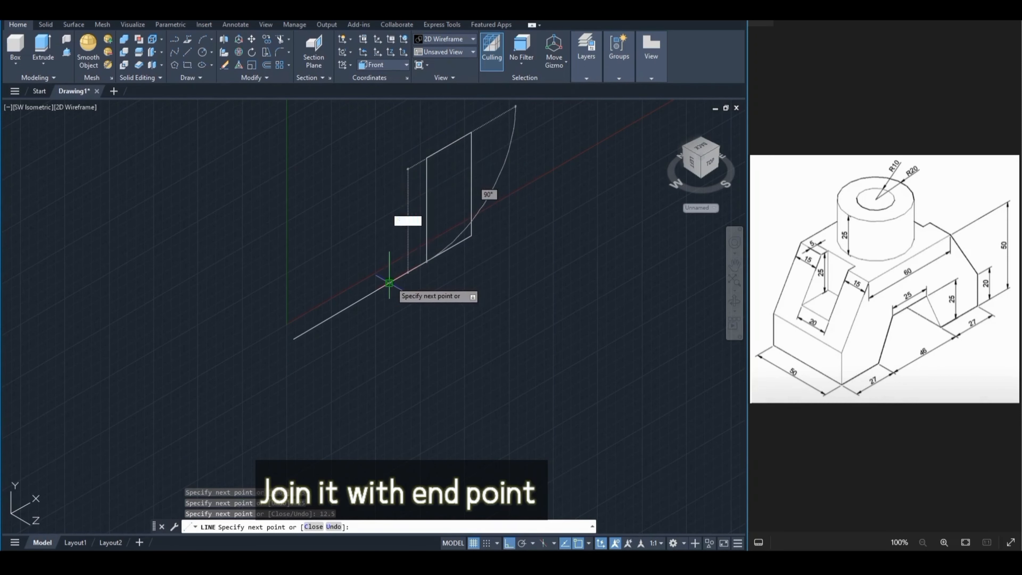
pyautogui.click(389, 283)
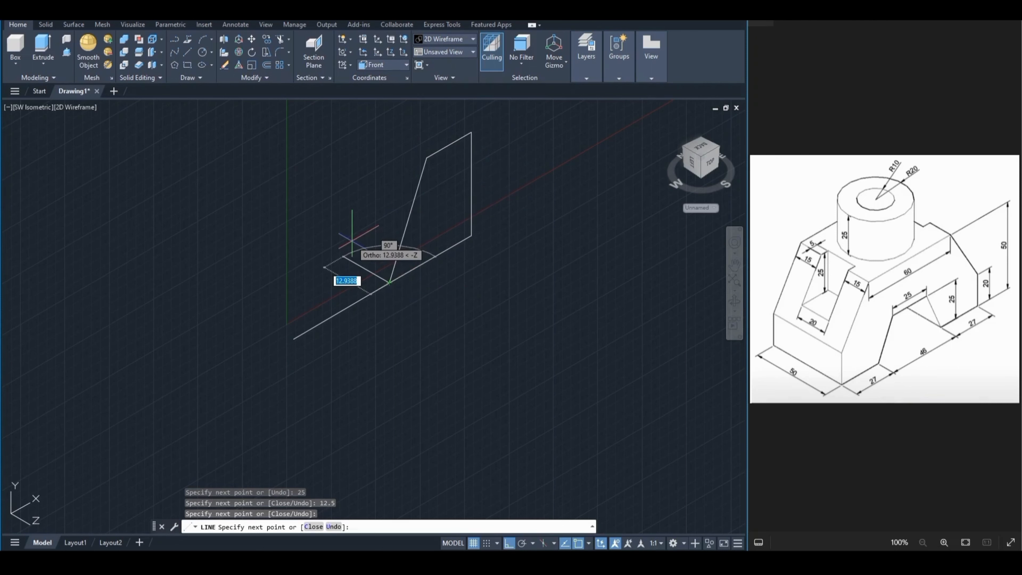
pyautogui.press('Escape')
# Draw a 20-unit vertical line upward from the base line's free starting endpoint
pyautogui.moveTo(344, 221); pyautogui.dragTo(327, 304, button='middle')
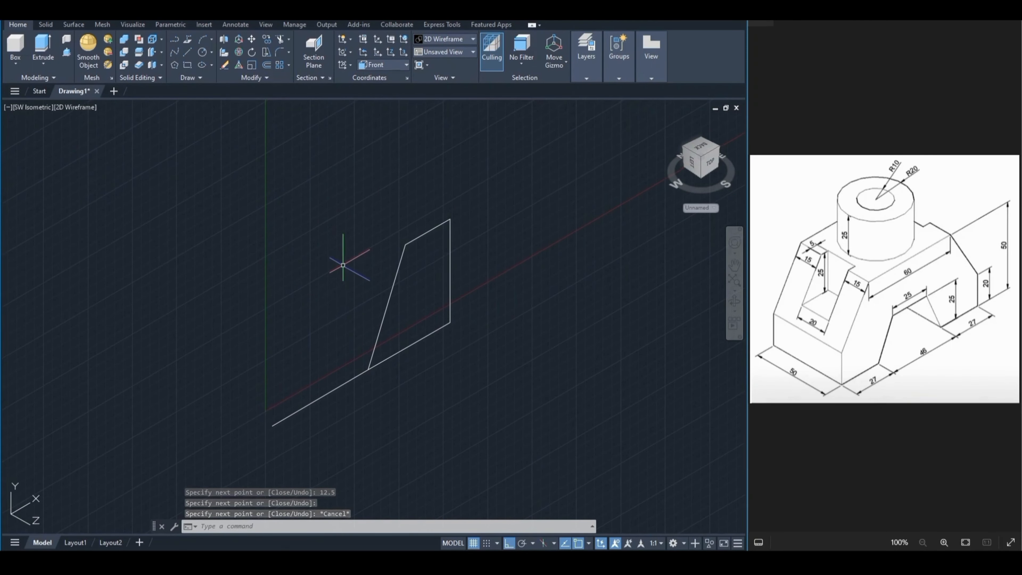
pyautogui.write('l')
pyautogui.press('Return')
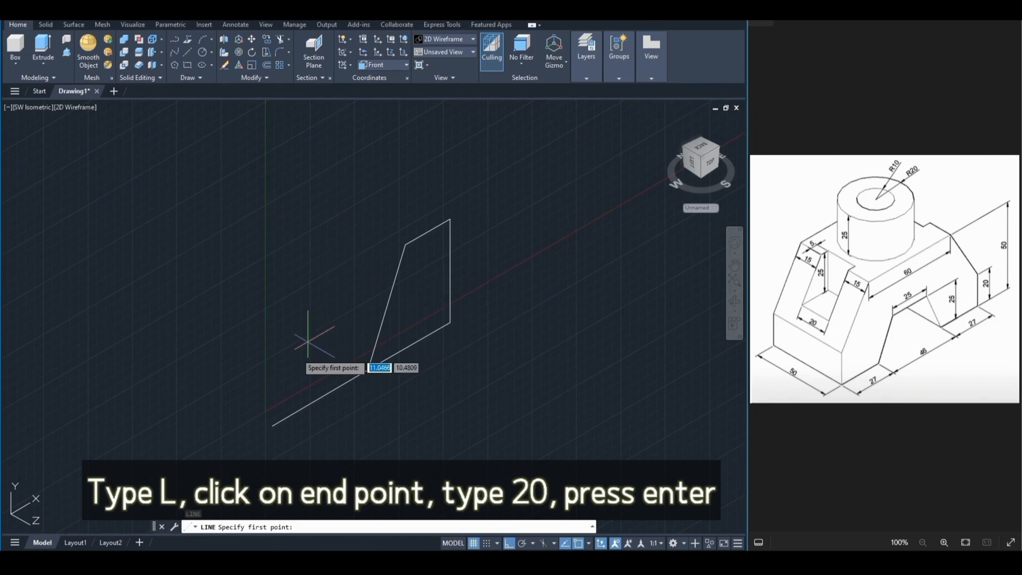
pyautogui.click(273, 425)
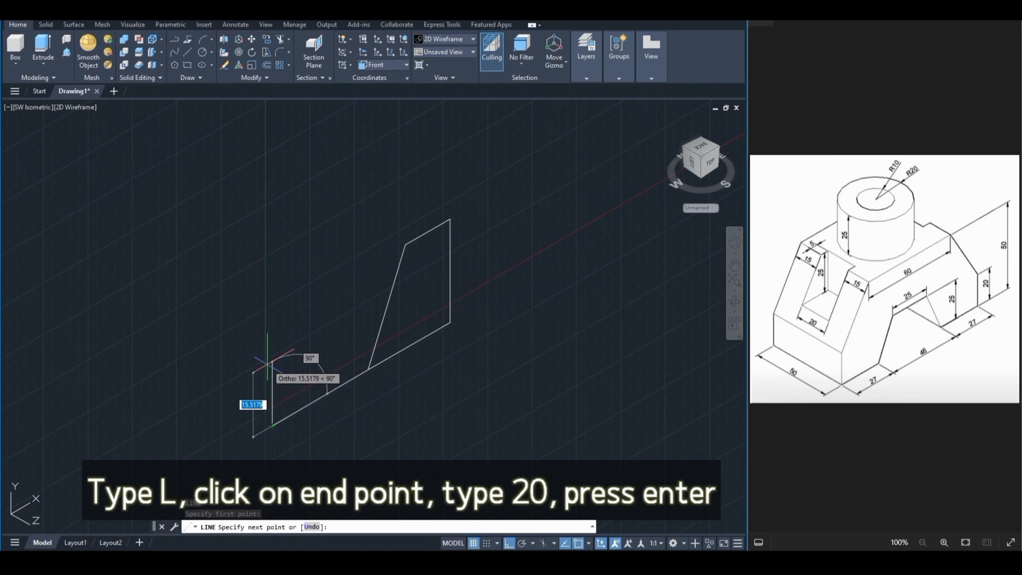
pyautogui.write('20')
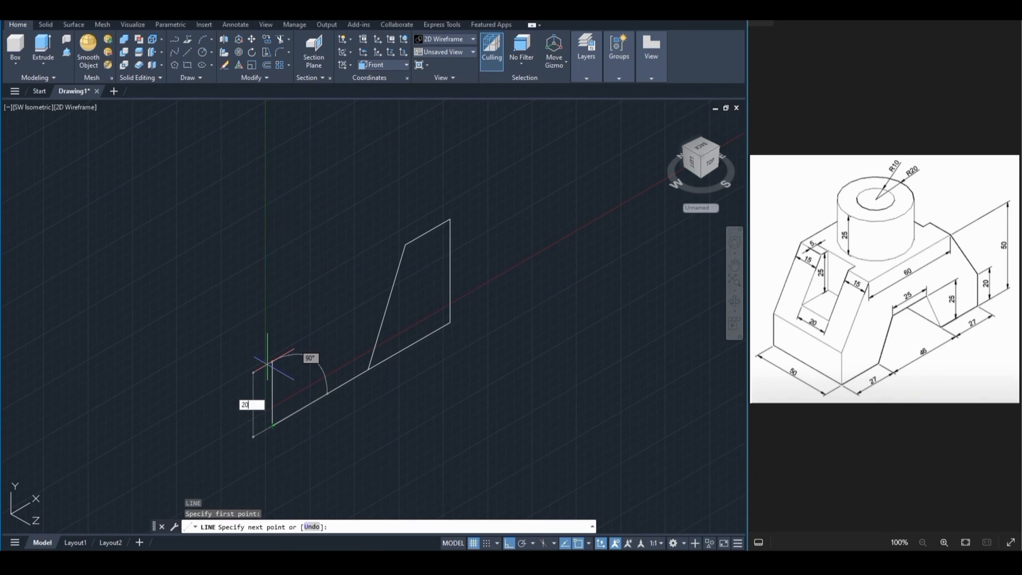
pyautogui.press('Return')
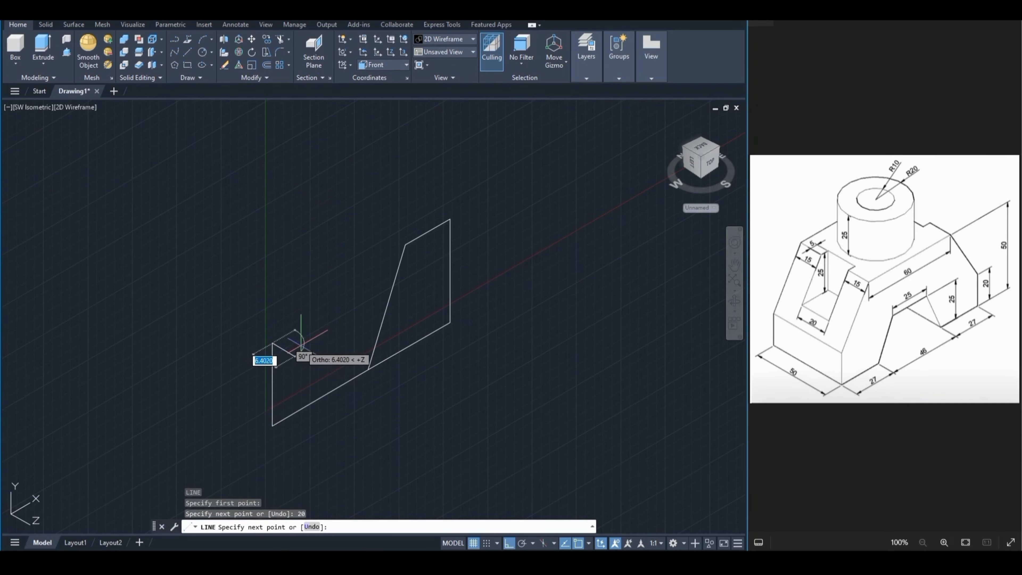
pyautogui.press('Escape')
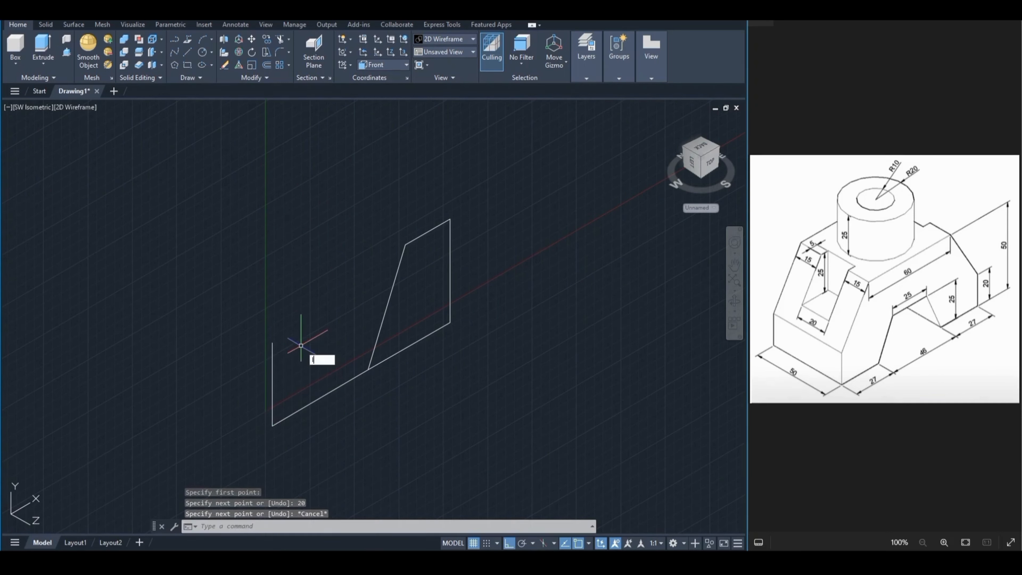
# Draw a 25-unit line upward from the top end of the existing 25-unit vertical line
pyautogui.write('l')
pyautogui.press('Return')
pyautogui.click(450, 219)
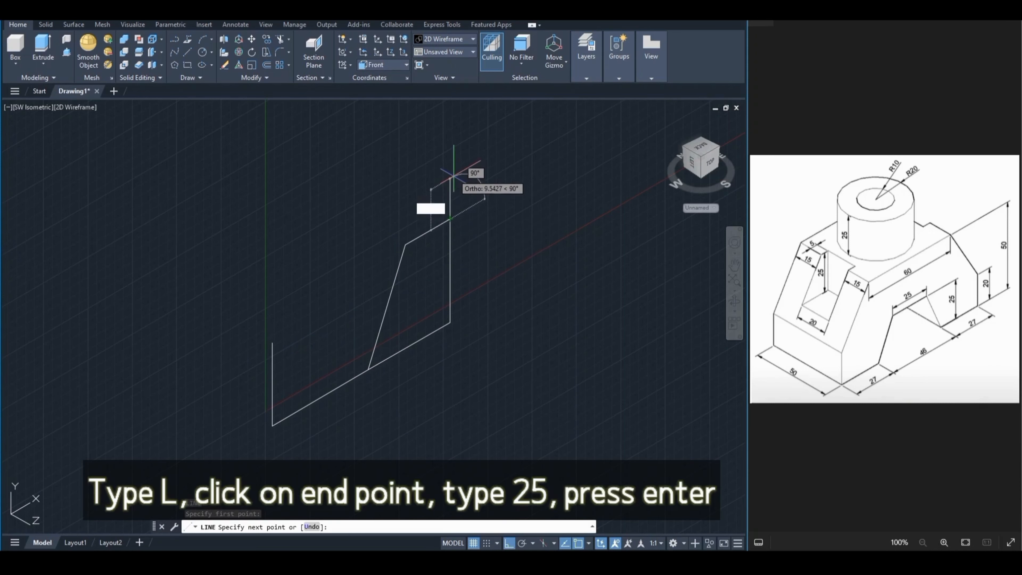
pyautogui.write('25')
pyautogui.press('Return')
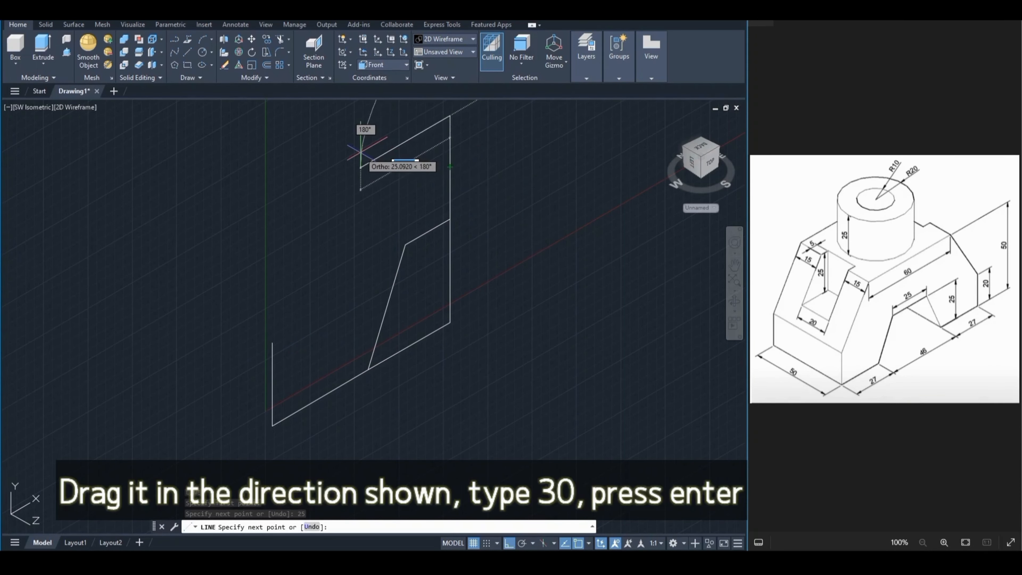
# Continue with a 30-unit line back along X and join it to the top of the 20-unit vertical line
pyautogui.write('3')
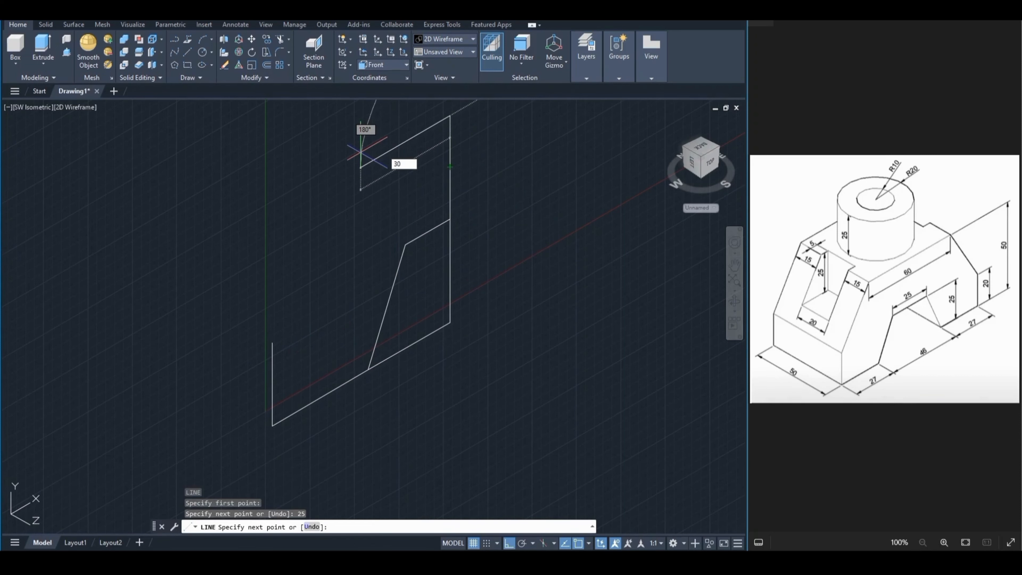
pyautogui.write('0')
pyautogui.press('Return')
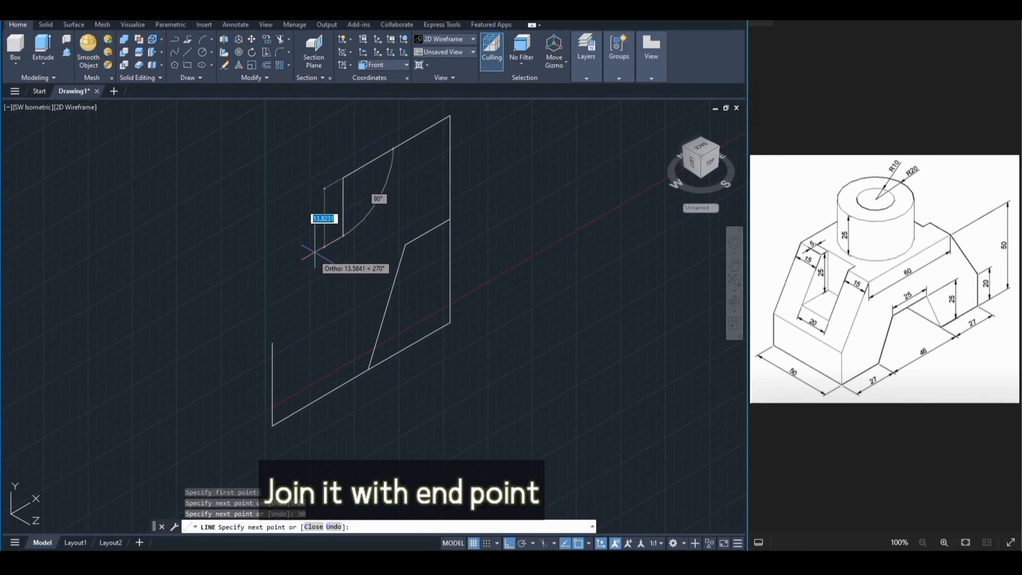
pyautogui.click(272, 343)
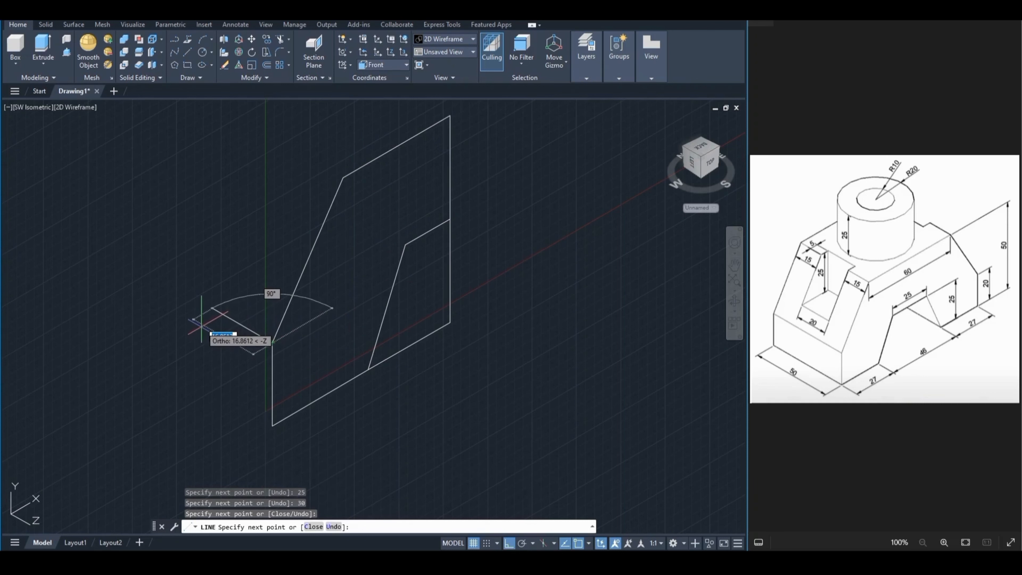
pyautogui.press('Escape')
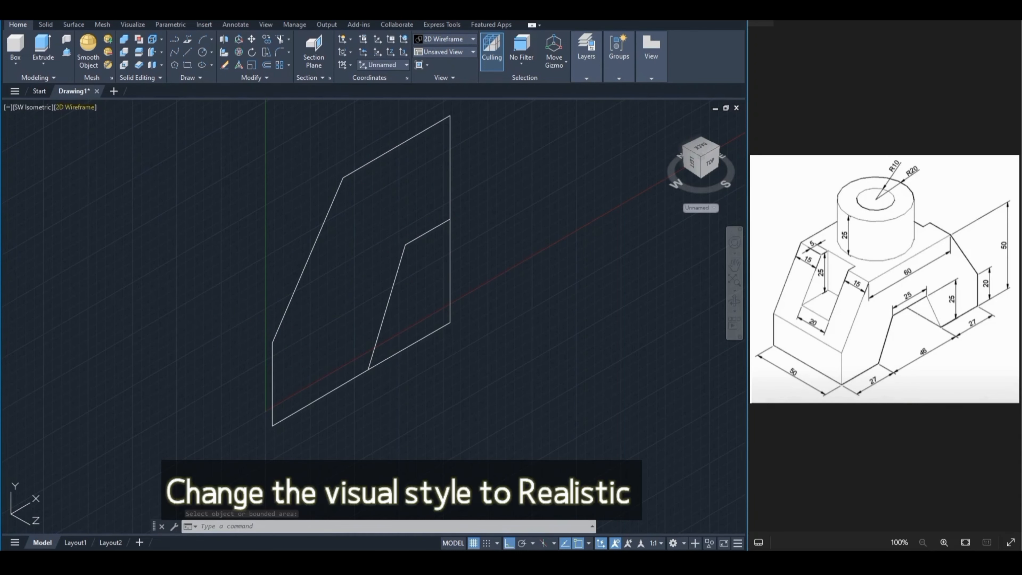
# Switch the visual style to Realistic and extrude the area outside the lower cutout by 50 with Presspull
pyautogui.click(75, 107)
pyautogui.click(121, 171)
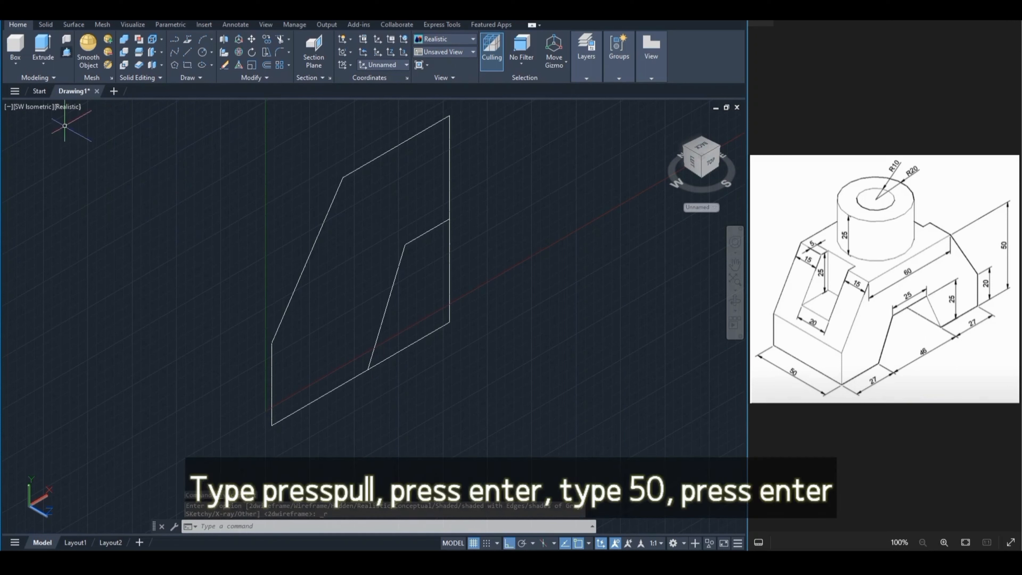
pyautogui.write('presspull')
pyautogui.press('Return')
pyautogui.click(361, 266)
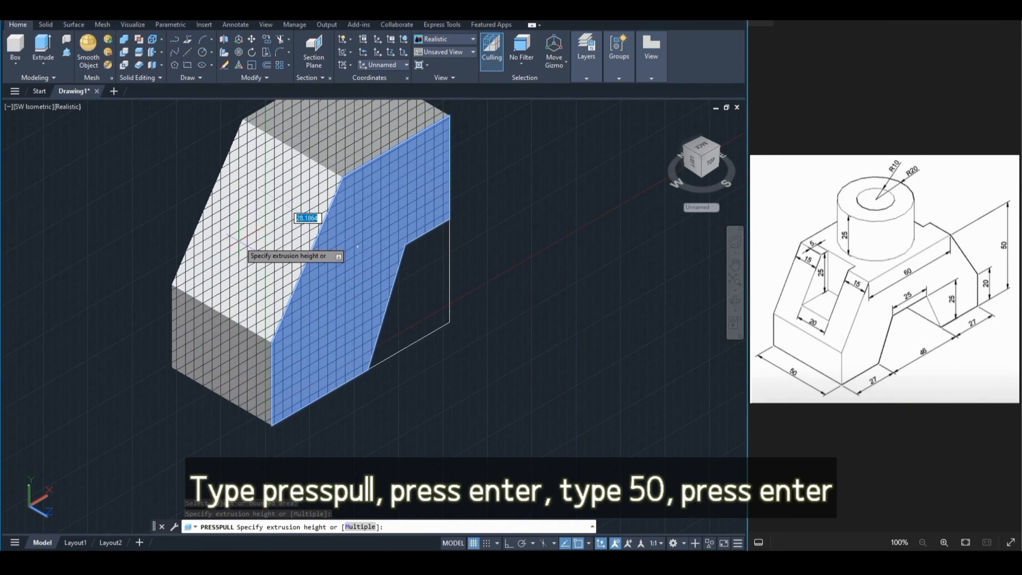
pyautogui.write('50')
pyautogui.press('Return')
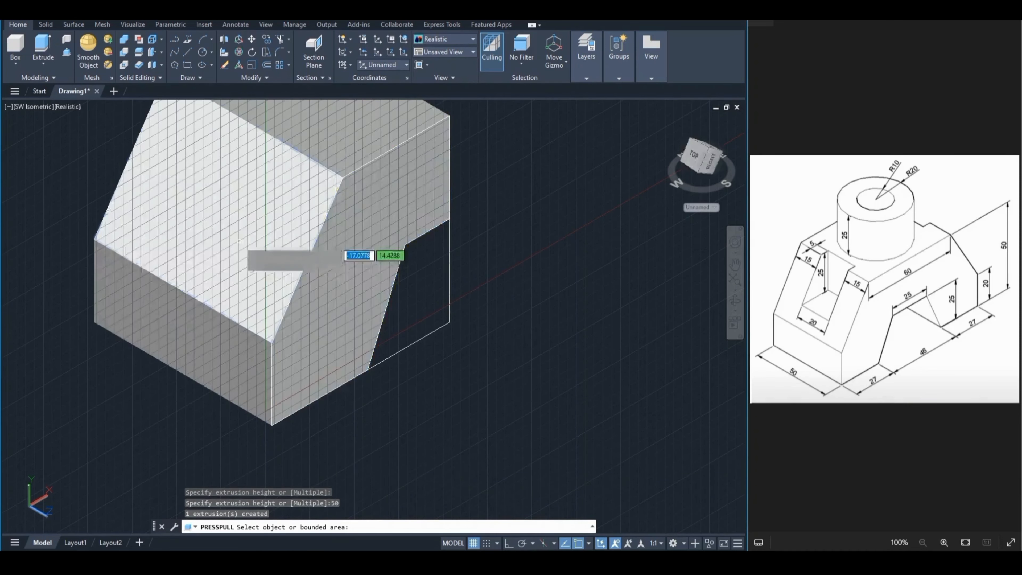
pyautogui.press('Return')
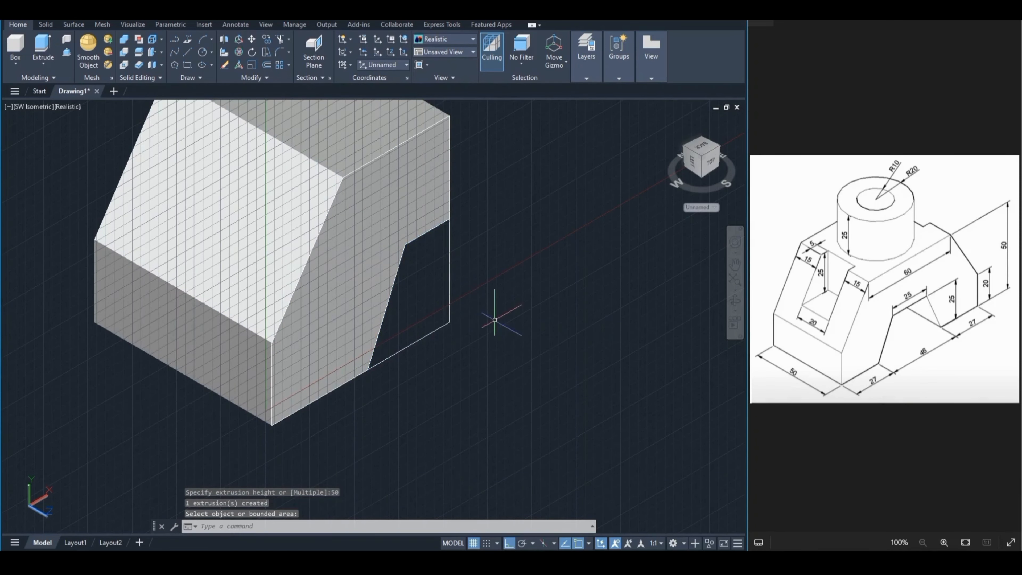
# Turn off the grid display and set the user coordinate system to World
pyautogui.scroll(-1, 495, 320)
pyautogui.moveTo(495, 316); pyautogui.dragTo(488, 353, button='middle')
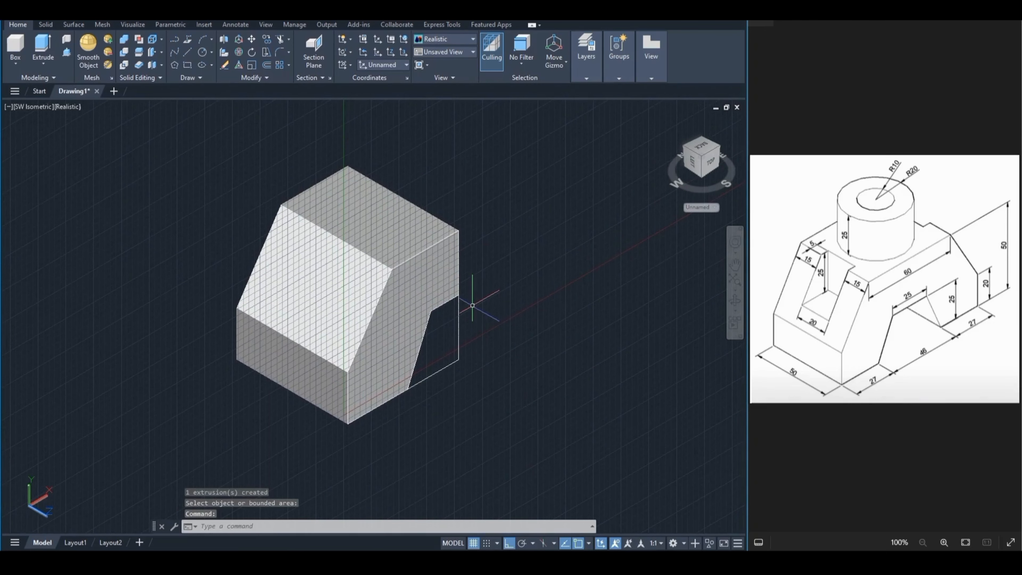
pyautogui.press('F7')
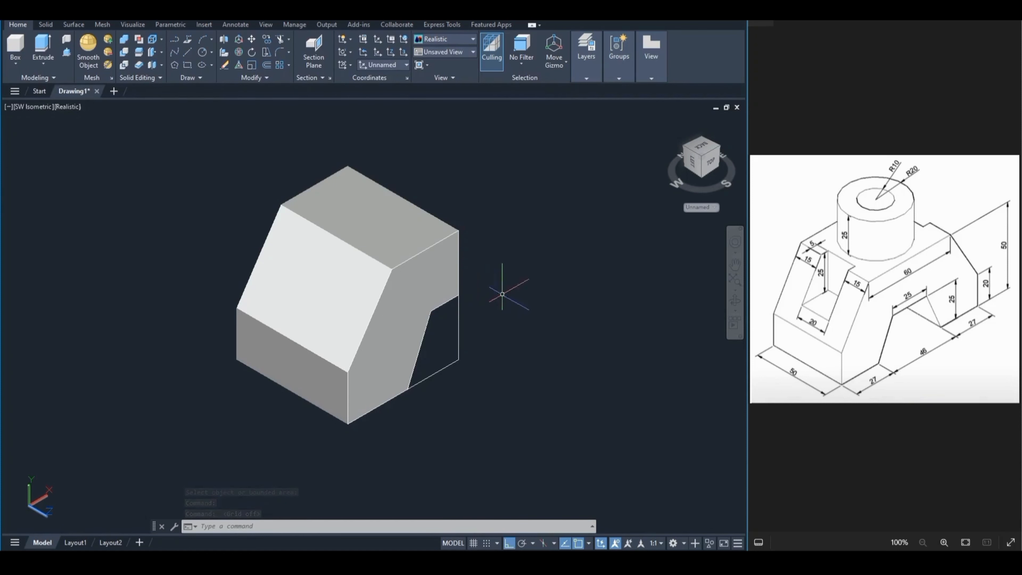
pyautogui.click(406, 65)
pyautogui.click(378, 77)
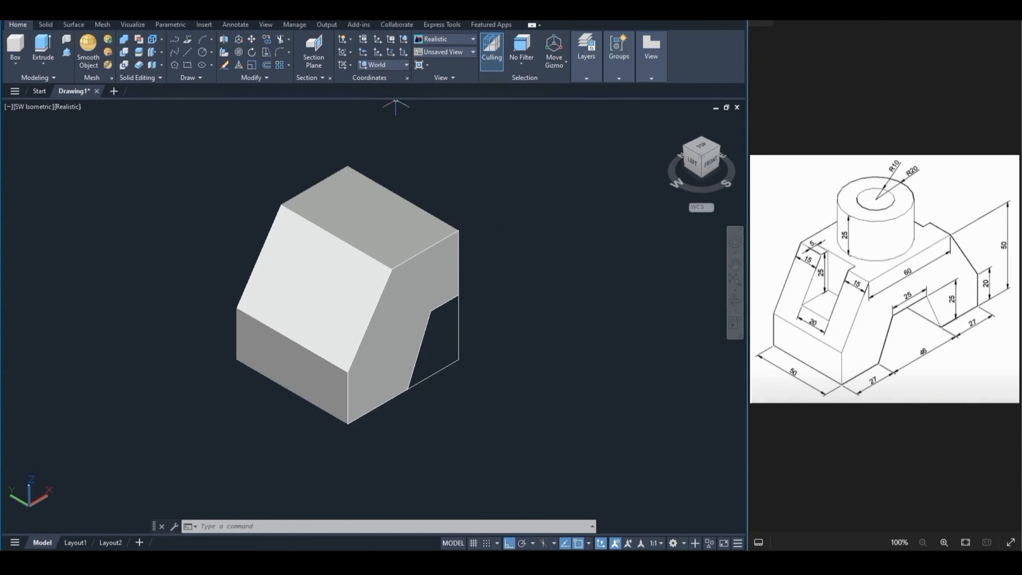
# Draw a 5 by 20 rectangle in the empty space beside the solid
pyautogui.write('rec')
pyautogui.press('Return')
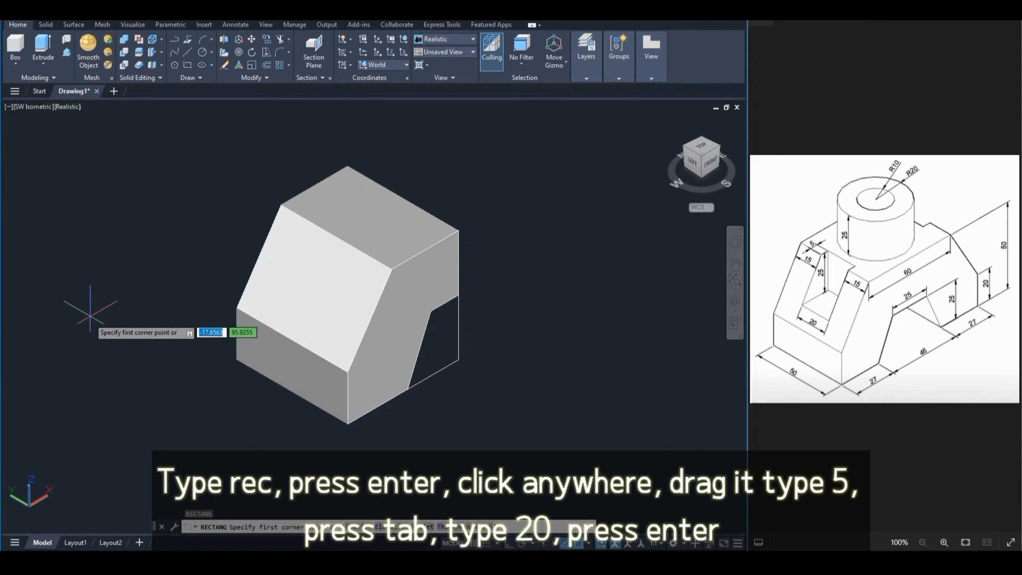
pyautogui.click(101, 310)
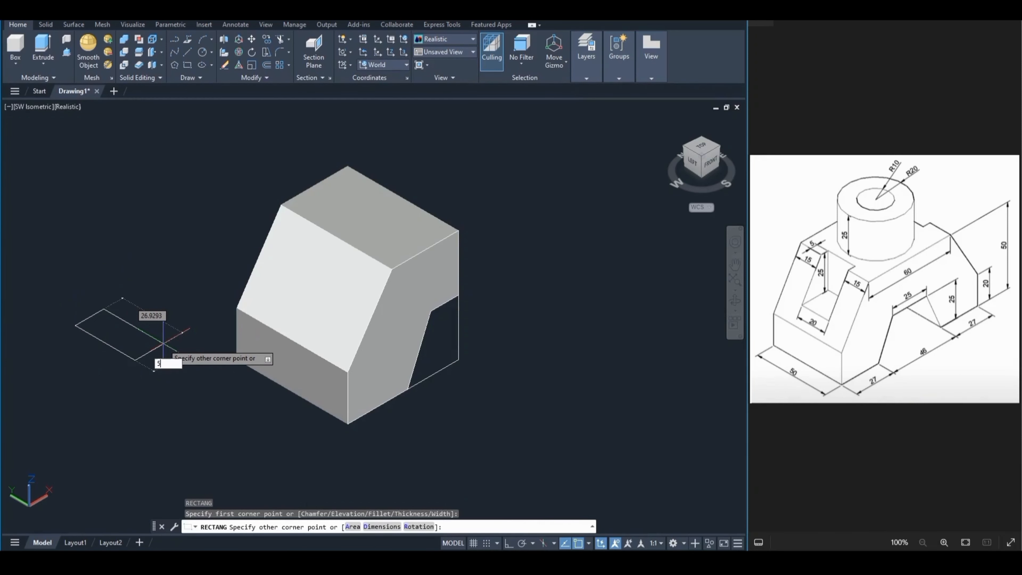
pyautogui.press('Tab')
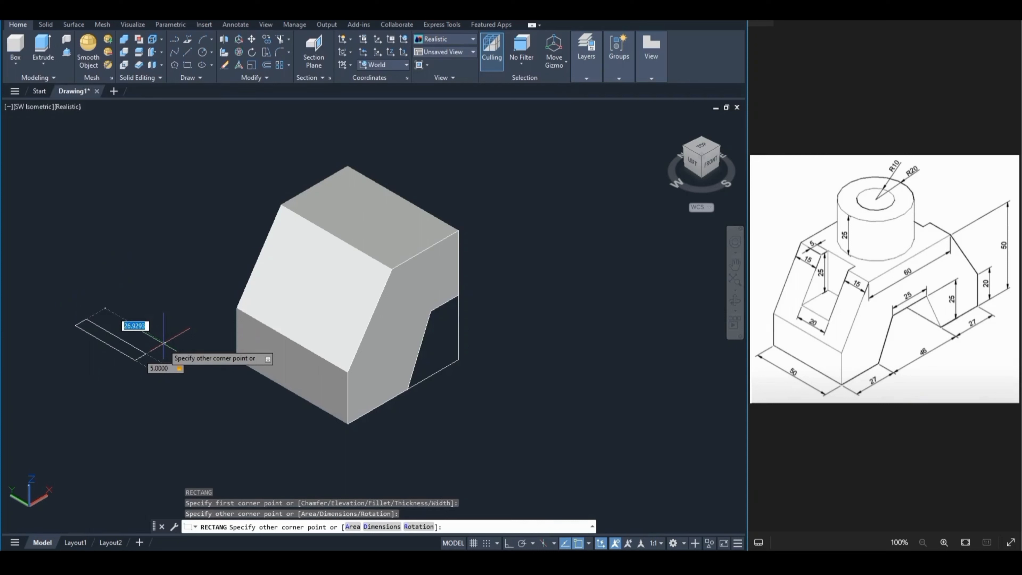
pyautogui.write('20')
pyautogui.press('Return')
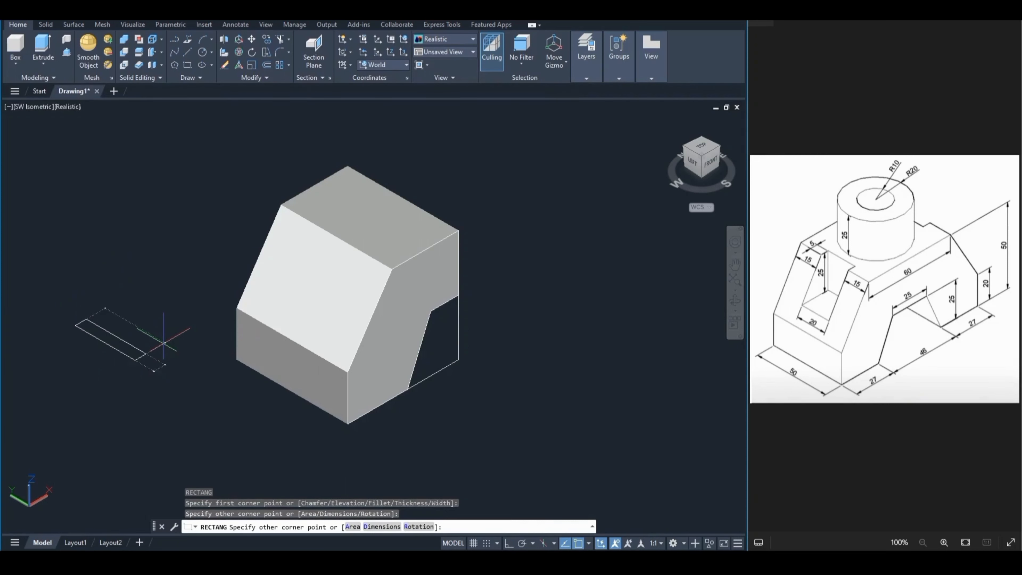
# Move the rectangle by its long edge's midpoint onto the midpoint of the top face's edge along the sloped side
pyautogui.write('m')
pyautogui.press('Return')
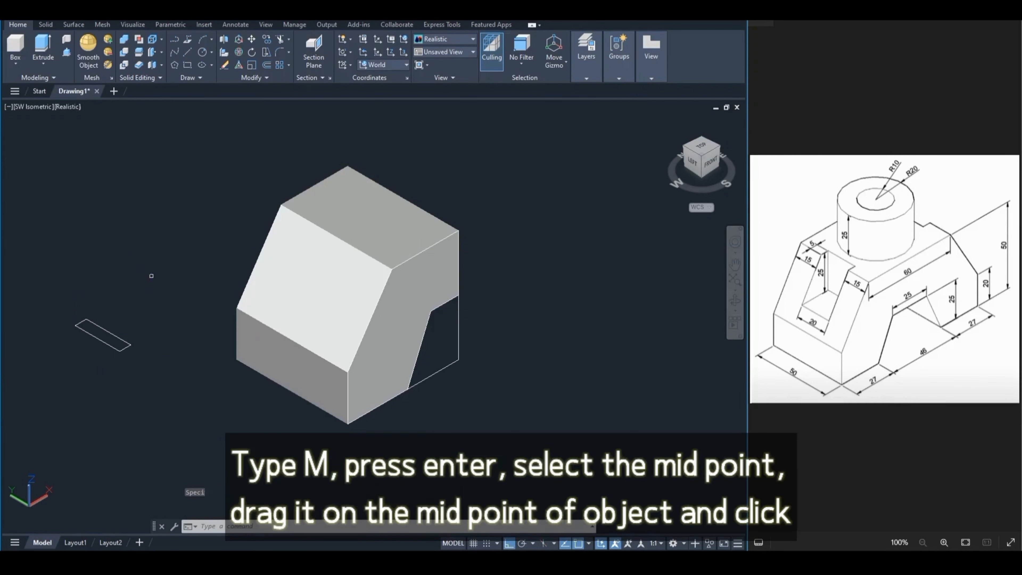
pyautogui.click(92, 334)
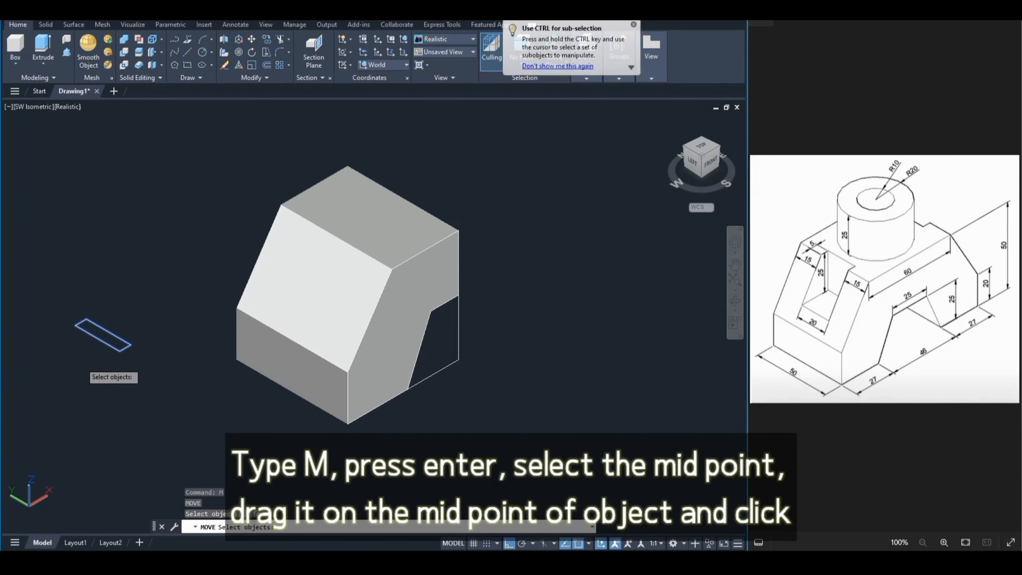
pyautogui.press('Return')
pyautogui.click(98, 338)
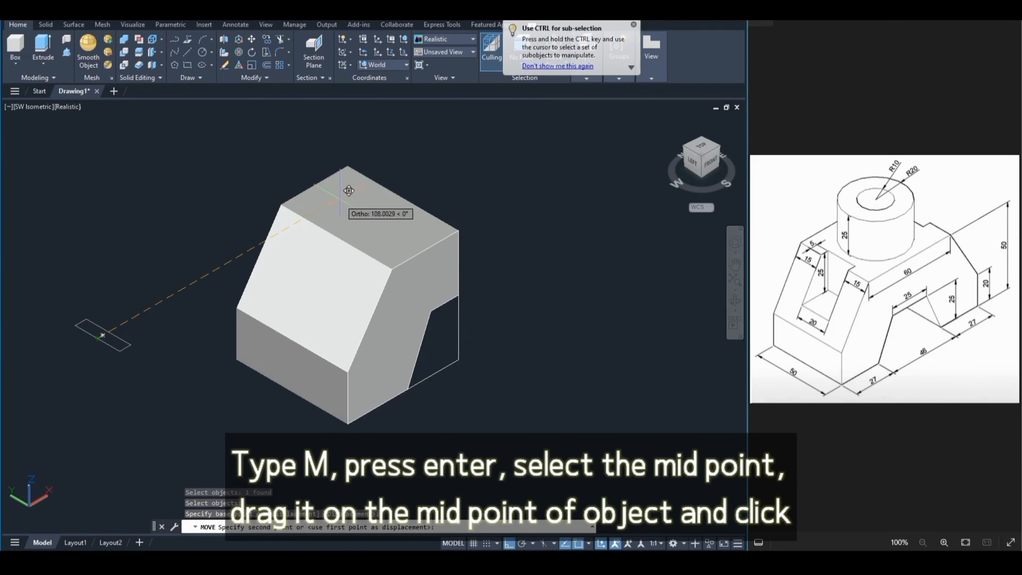
pyautogui.scroll(4, 342, 229)
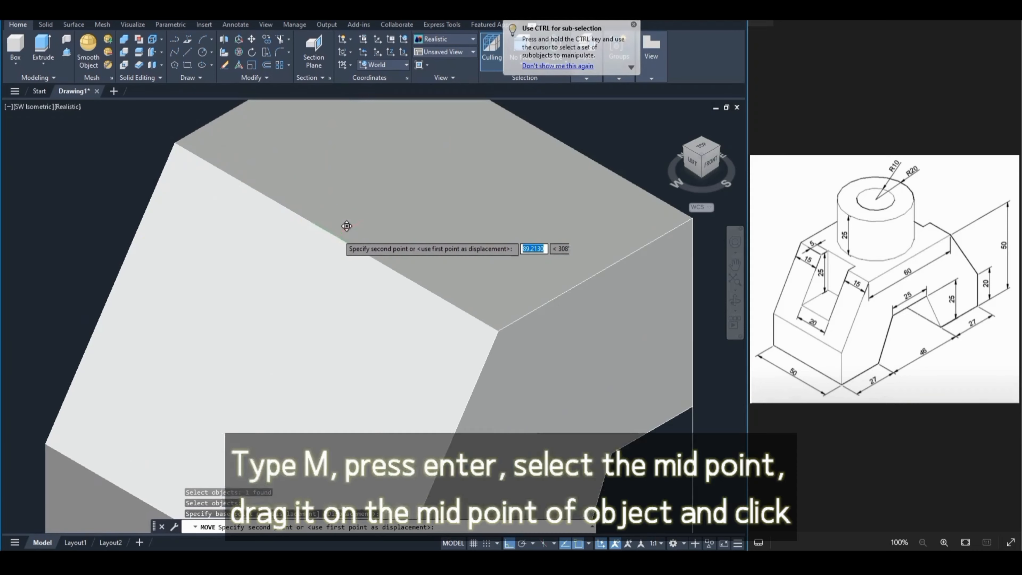
pyautogui.click(339, 235)
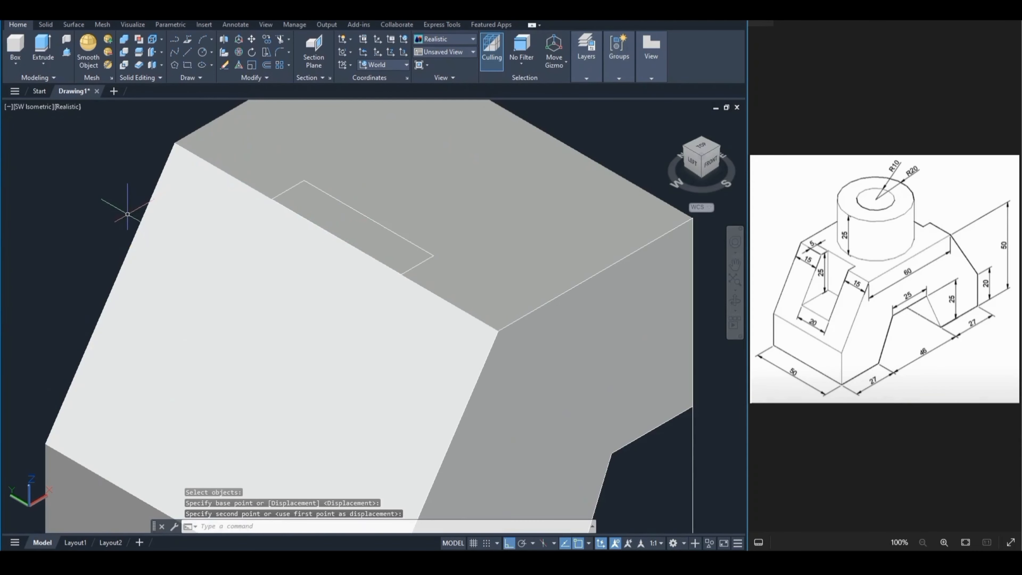
# Cut the rectangle on the top face 25 down into the solid with Presspull
pyautogui.scroll(-2, 127, 214)
pyautogui.moveTo(96, 208); pyautogui.dragTo(167, 200, button='middle')
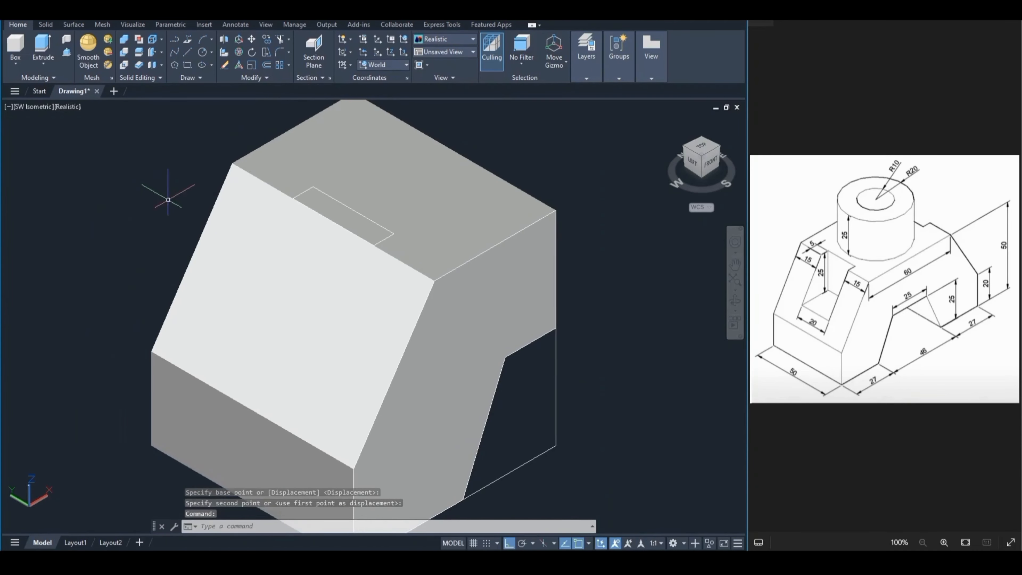
pyautogui.write('presspull')
pyautogui.press('Return')
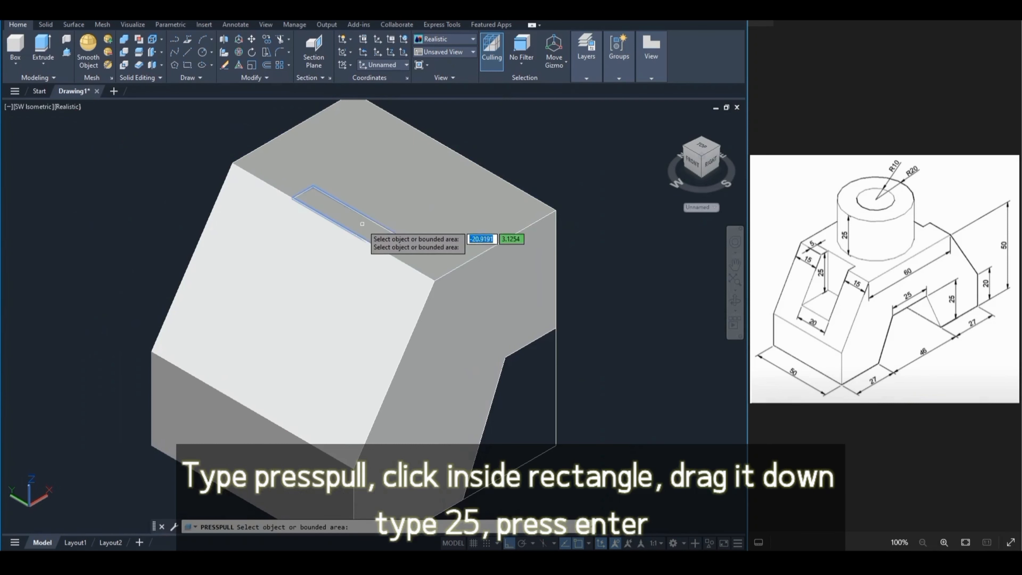
pyautogui.click(363, 205)
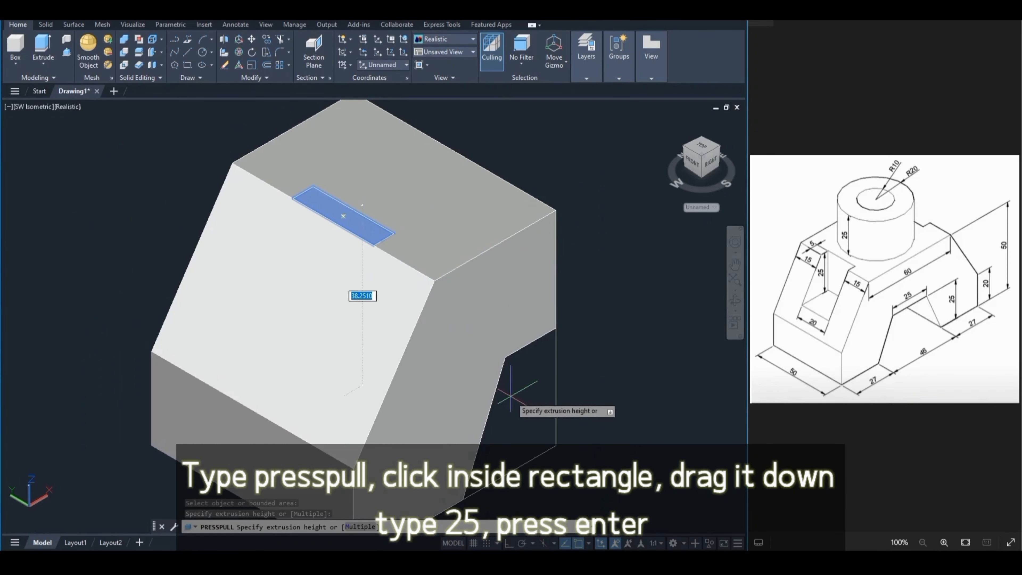
pyautogui.write('25')
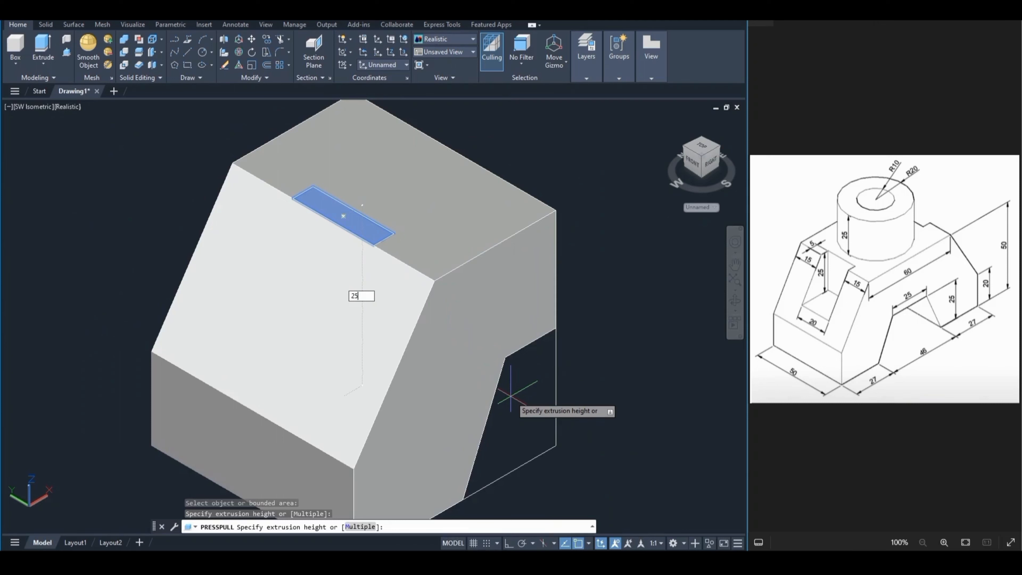
pyautogui.press('Return')
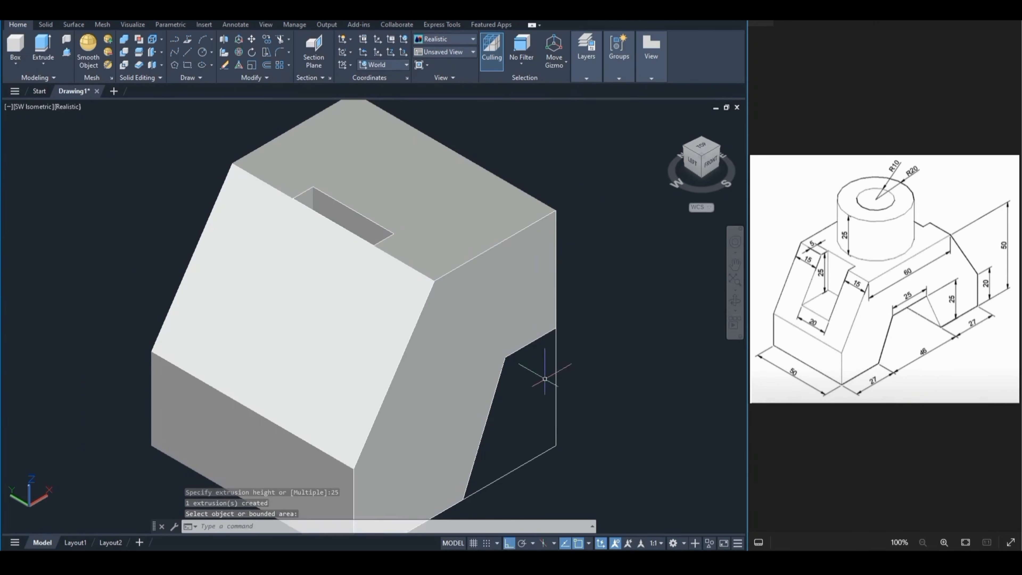
# Presspull the pocket's inner wall next to the slope outward past the sloped face to open the slot
pyautogui.keyDown('shift'); pyautogui.moveTo(489, 346); pyautogui.dragTo(445, 278, button='middle'); pyautogui.keyUp('shift')
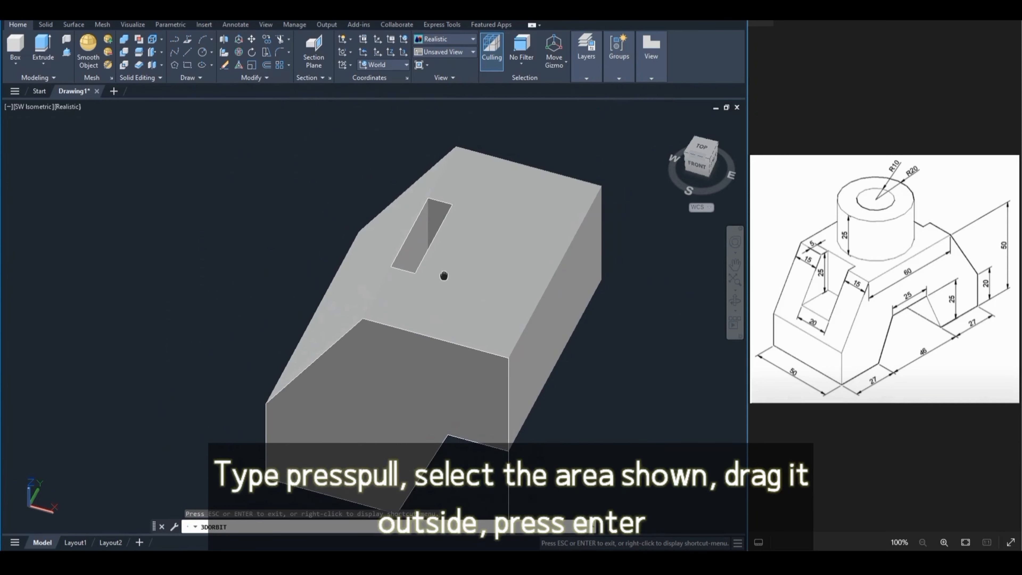
pyautogui.press('Escape')
pyautogui.write('presspull')
pyautogui.press('Return')
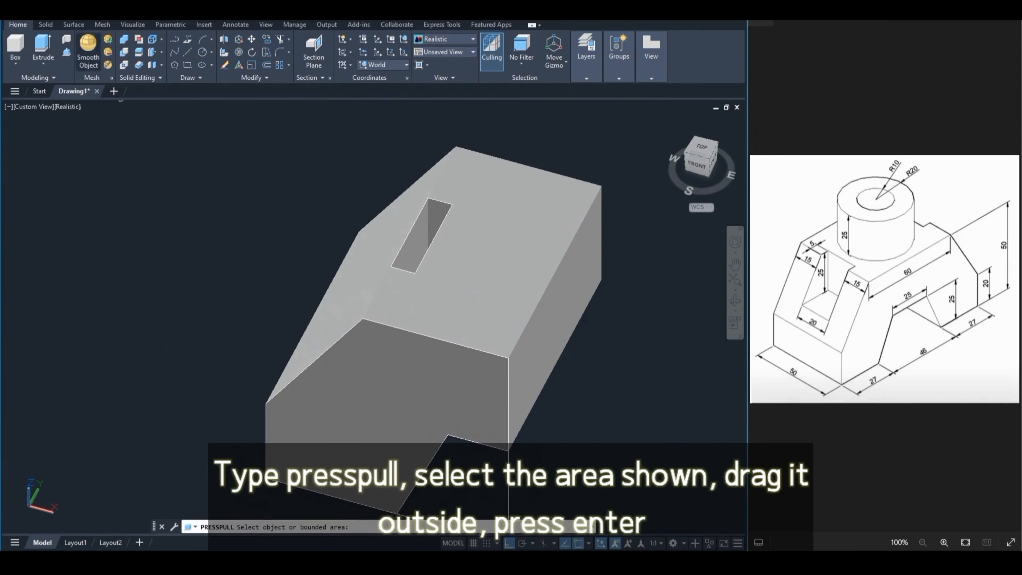
pyautogui.click(419, 239)
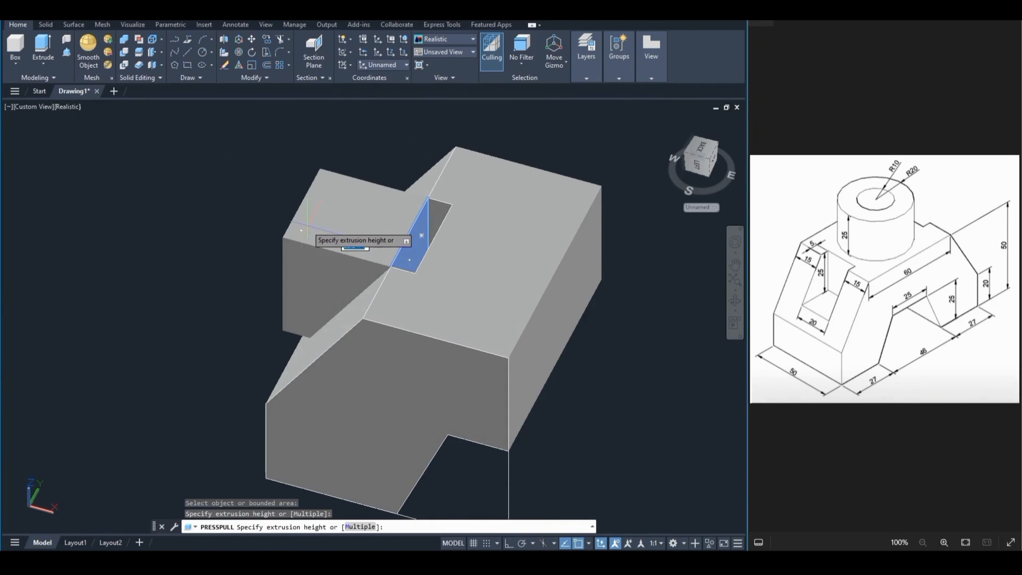
pyautogui.click(298, 221)
pyautogui.press('Return')
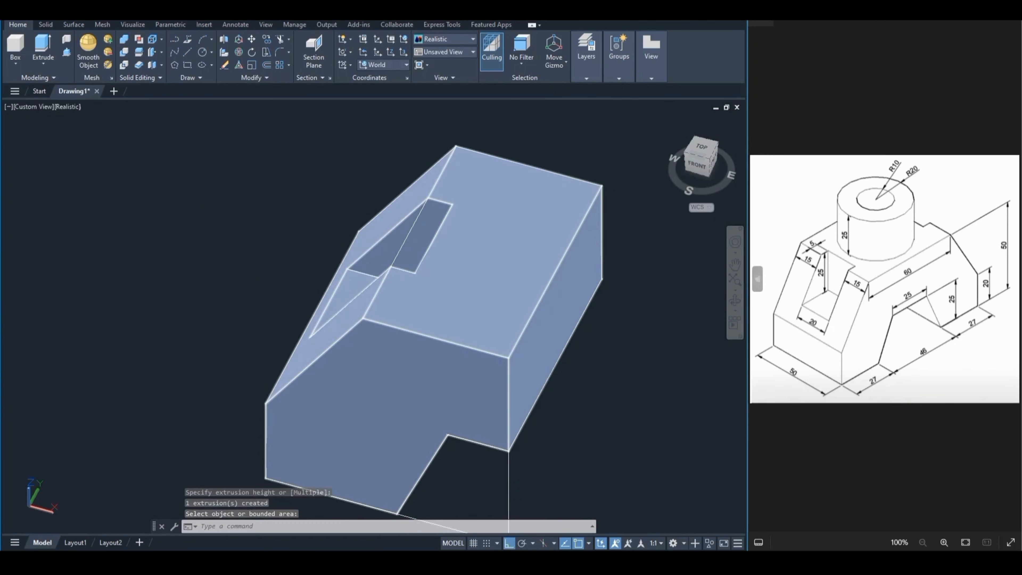
# Hide the slotted solid so that only the construction geometry is left on display
pyautogui.click(735, 300)
pyautogui.moveTo(306, 355); pyautogui.dragTo(467, 322)
pyautogui.scroll(-1, 467, 322)
pyautogui.moveTo(468, 308); pyautogui.dragTo(399, 277, button='middle')
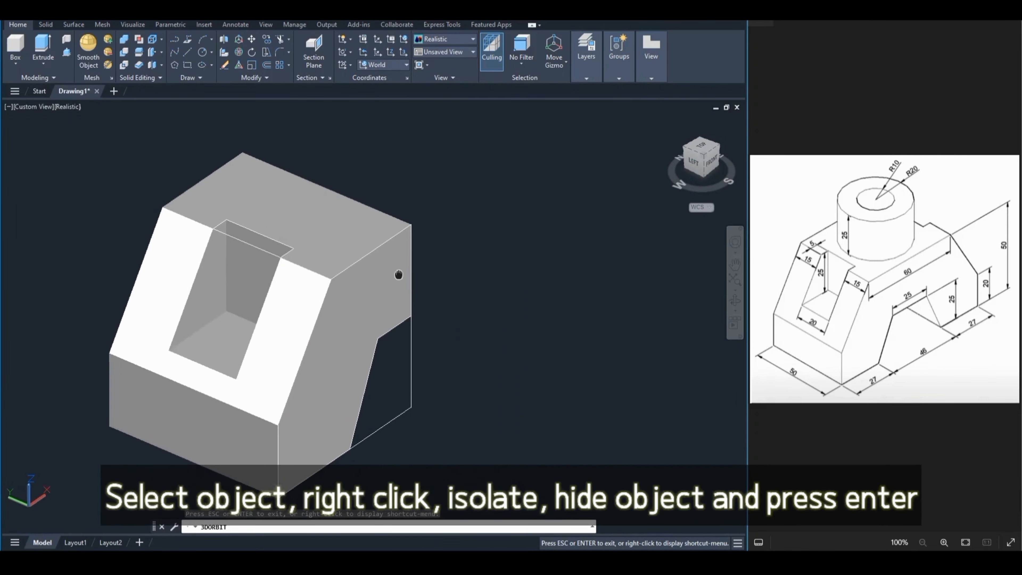
pyautogui.press('Escape')
pyautogui.click(374, 285)
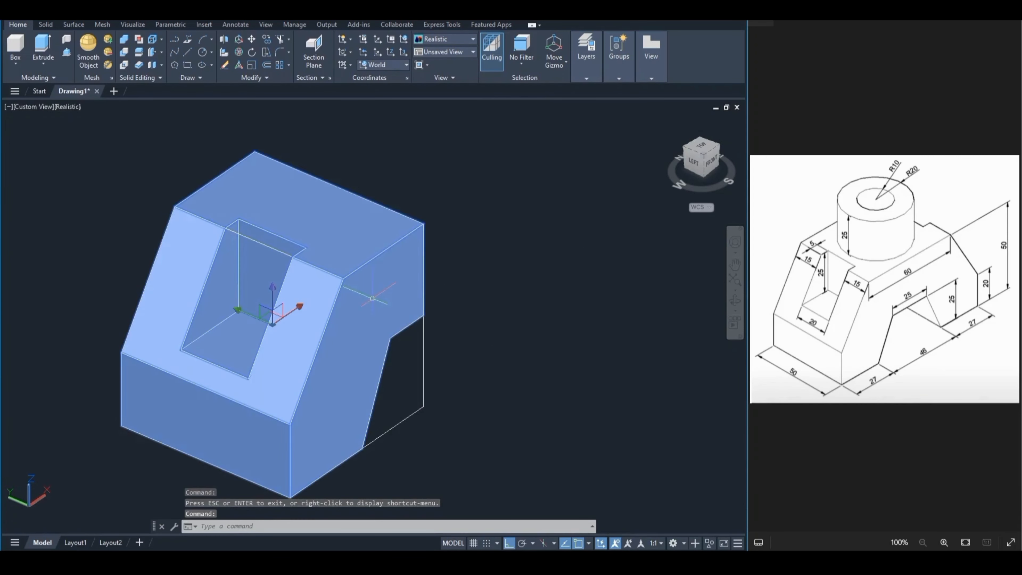
pyautogui.rightClick(374, 298)
pyautogui.moveTo(443, 91)
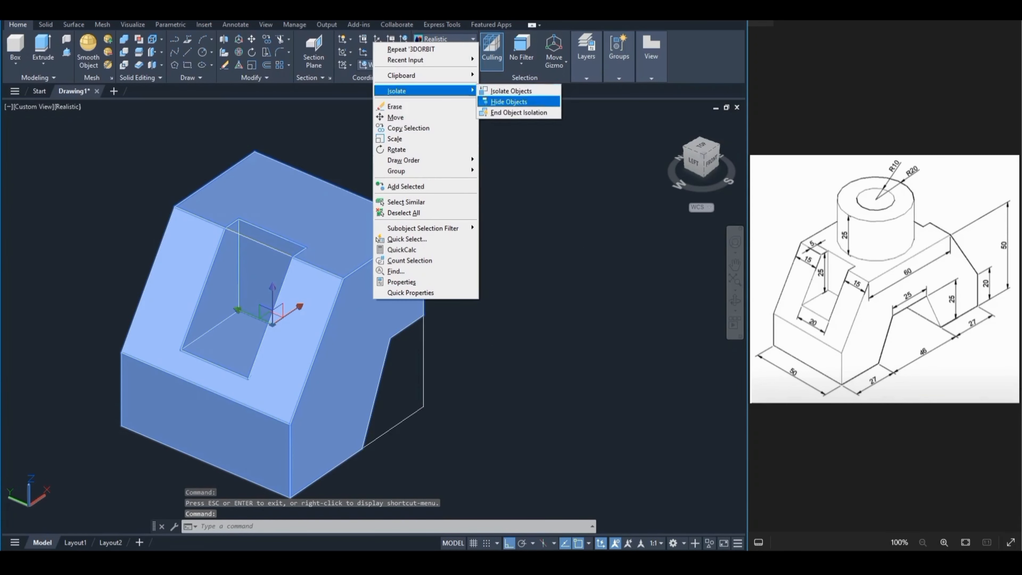
pyautogui.click(519, 102)
# Erase all the remaining profile lines and the slot rectangle
pyautogui.write('E')
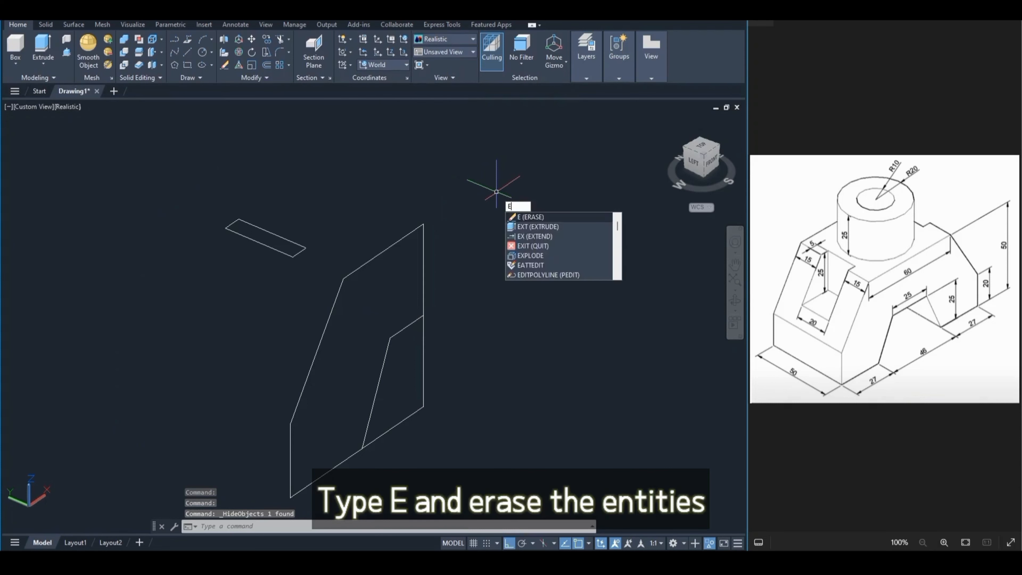
pyautogui.press('Return')
pyautogui.click(538, 154)
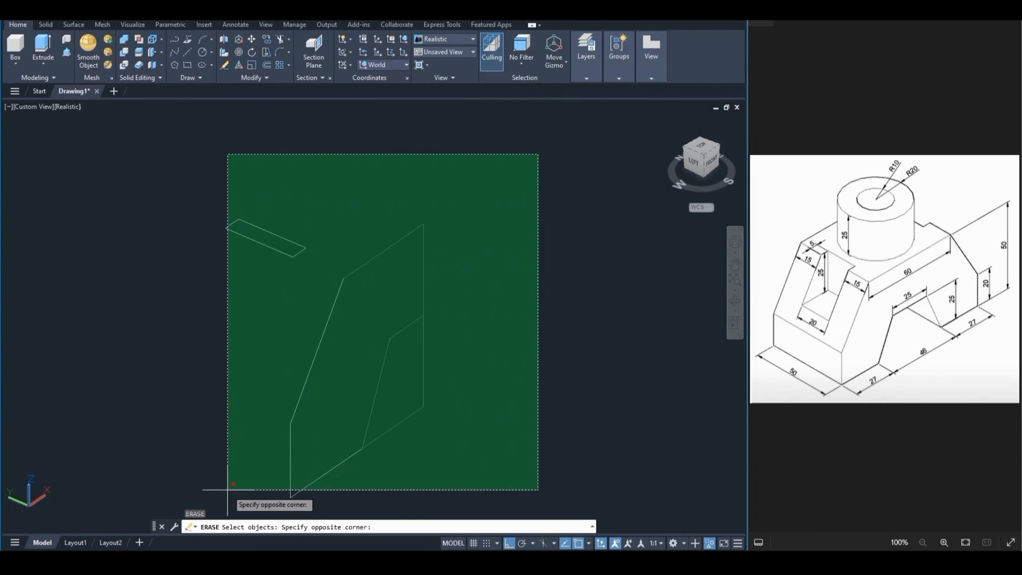
pyautogui.click(232, 486)
pyautogui.press('Return')
# End the object isolation to bring back the hidden solid
pyautogui.rightClick(248, 270)
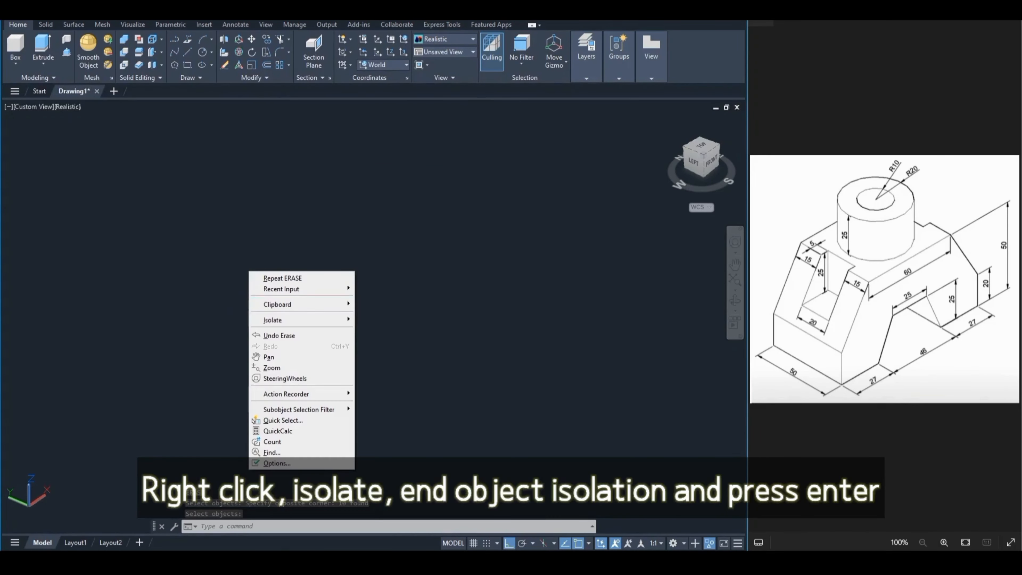
pyautogui.moveTo(306, 318)
pyautogui.click(399, 343)
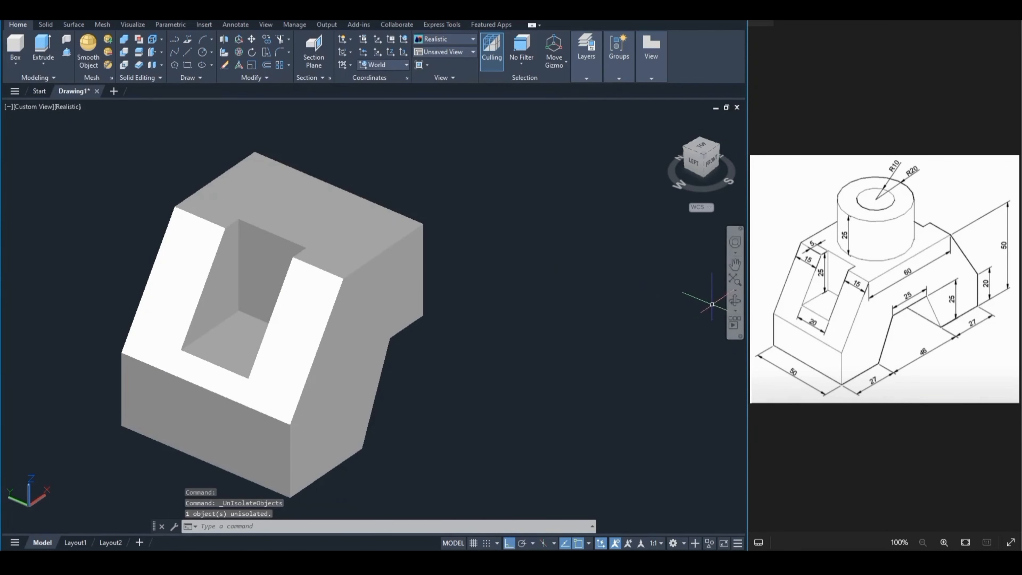
# Mirror the solid with 3D Mirror about three corner points of its flat vertical end face, keeping the source object
pyautogui.click(735, 301)
pyautogui.moveTo(403, 307); pyautogui.dragTo(171, 284)
pyautogui.press('Escape')
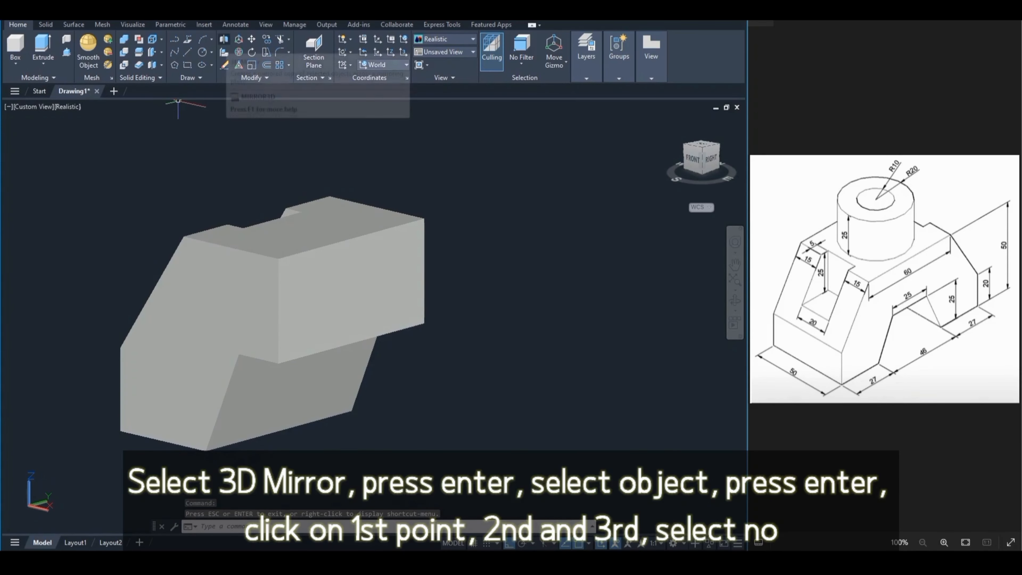
pyautogui.click(224, 39)
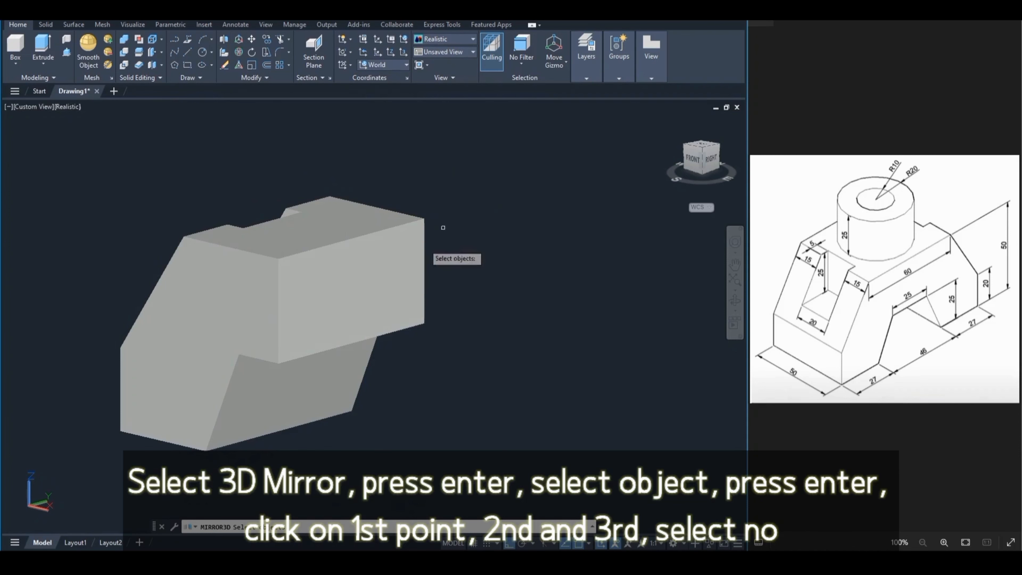
pyautogui.click(385, 272)
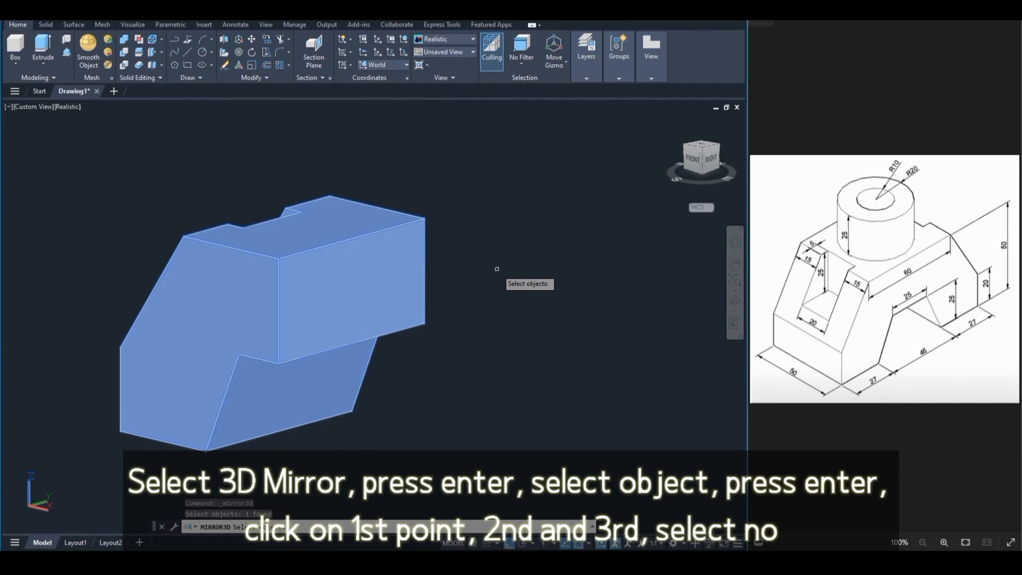
pyautogui.press('Return')
pyautogui.click(279, 363)
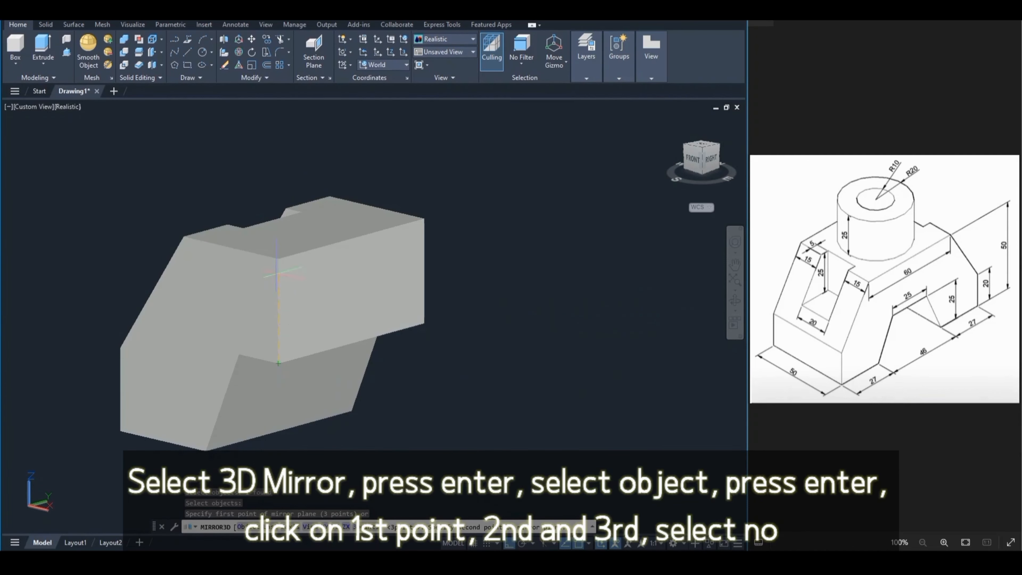
pyautogui.click(278, 257)
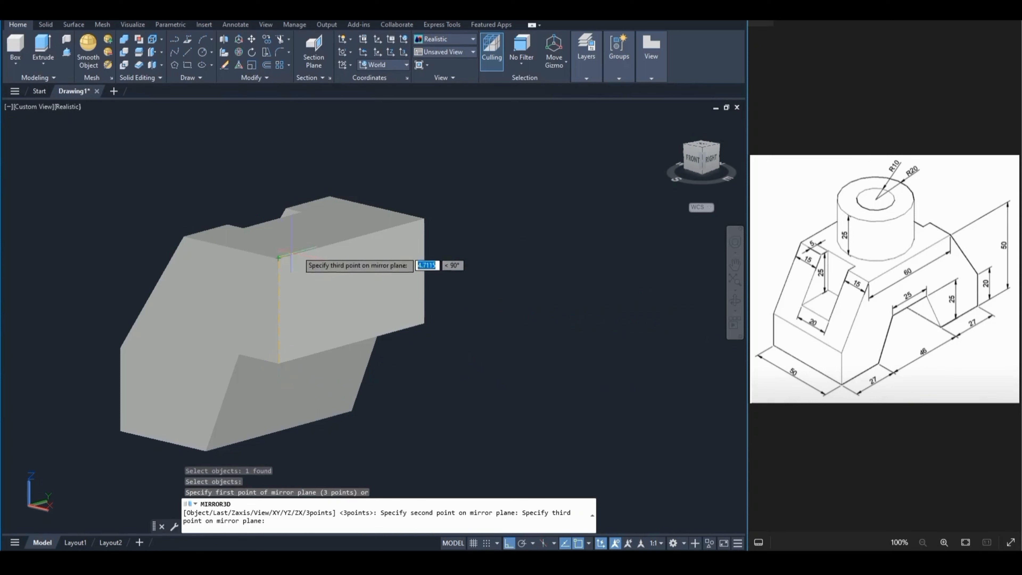
pyautogui.click(424, 218)
pyautogui.press('Return')
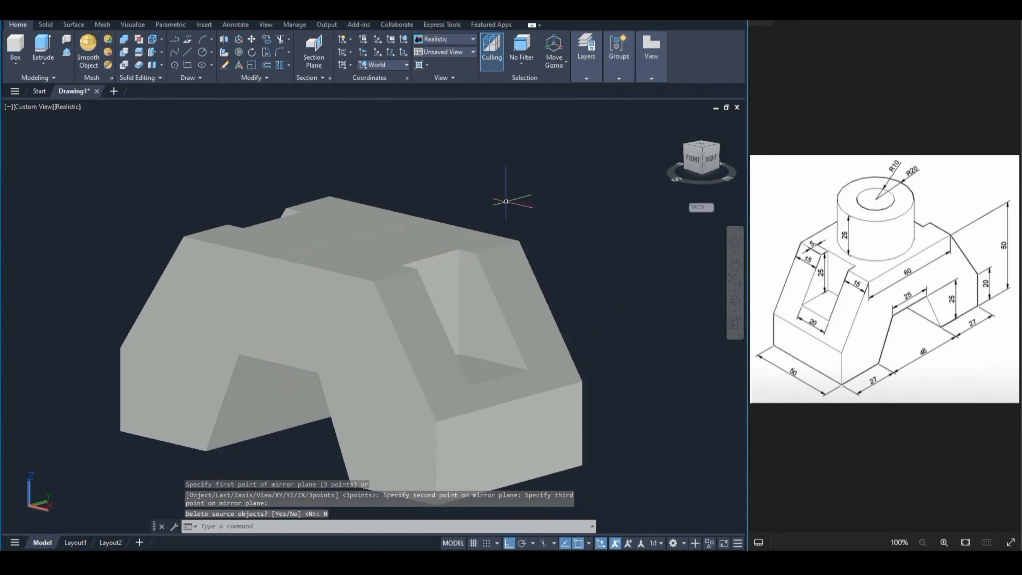
# Draw a circle of radius 20 on the bracket's top face, centred on the midpoint of the seam between the two halves
pyautogui.scroll(-3, 510, 213)
pyautogui.scroll(2, 511, 214)
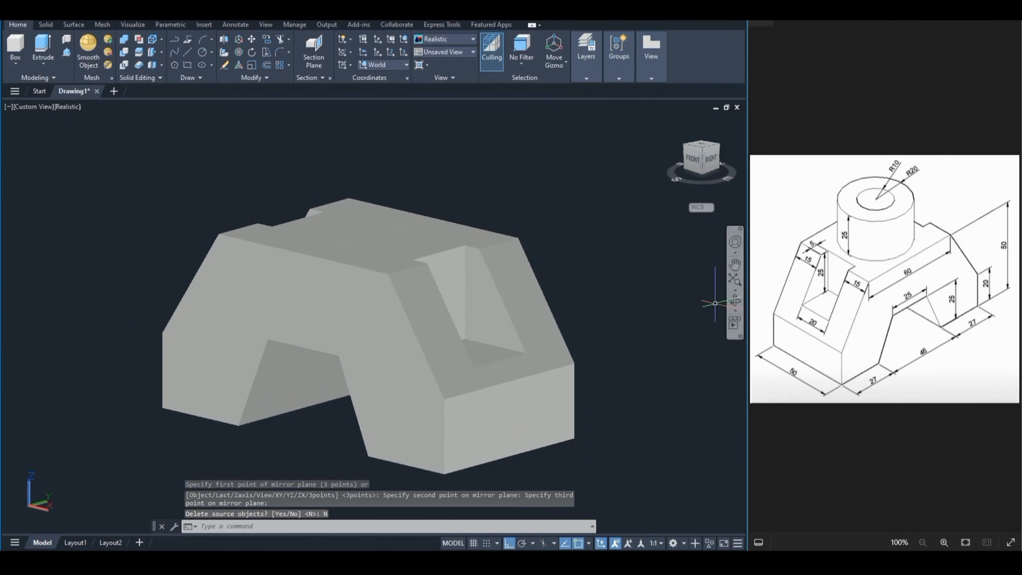
pyautogui.click(735, 300)
pyautogui.moveTo(350, 318); pyautogui.dragTo(368, 347)
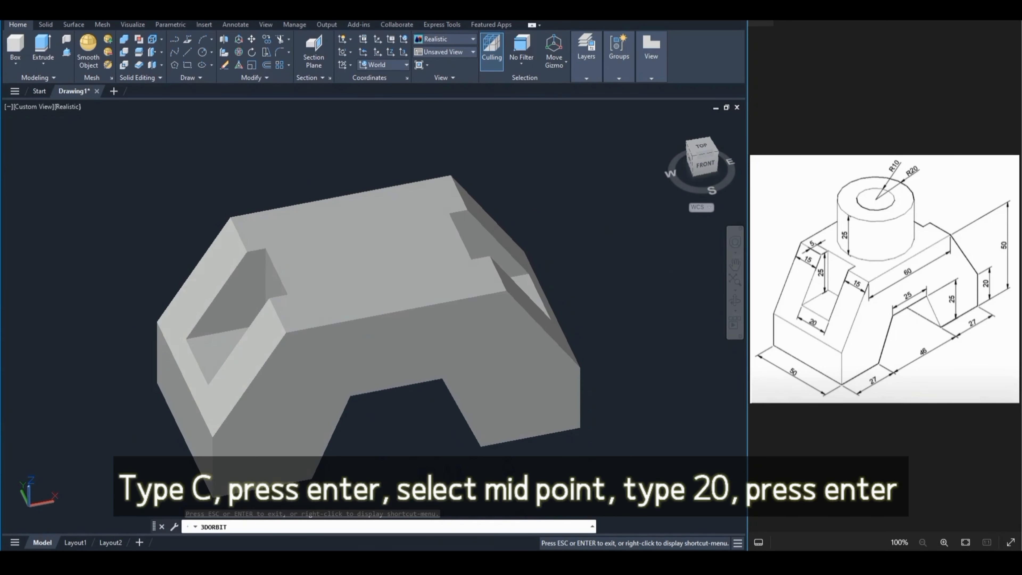
pyautogui.press('Escape')
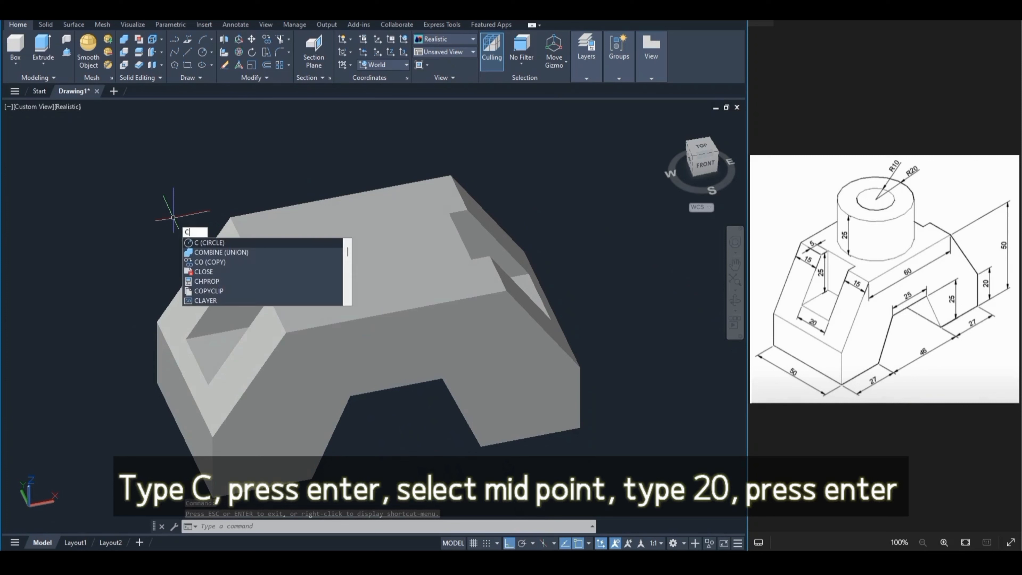
pyautogui.press('Return')
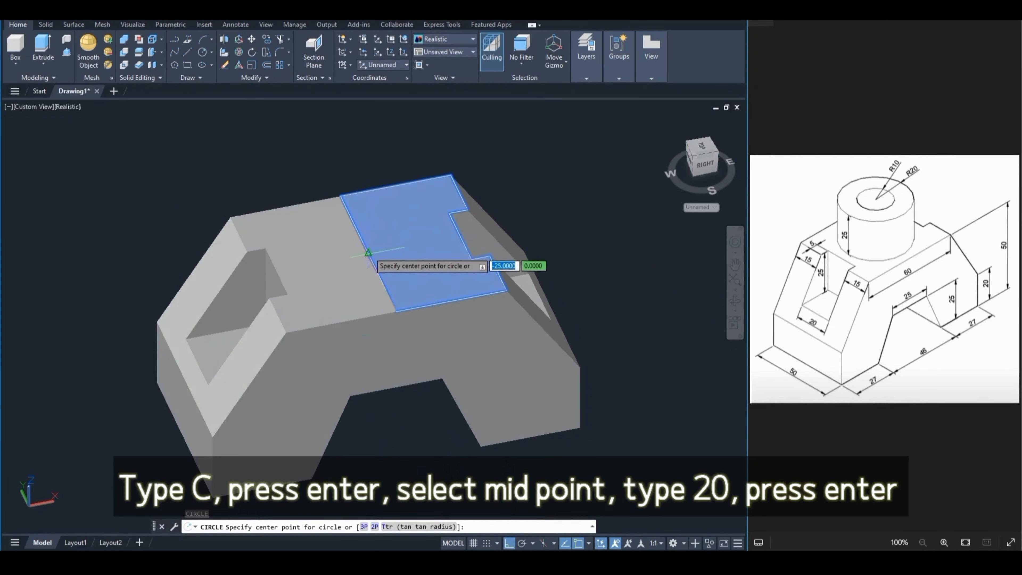
pyautogui.click(368, 253)
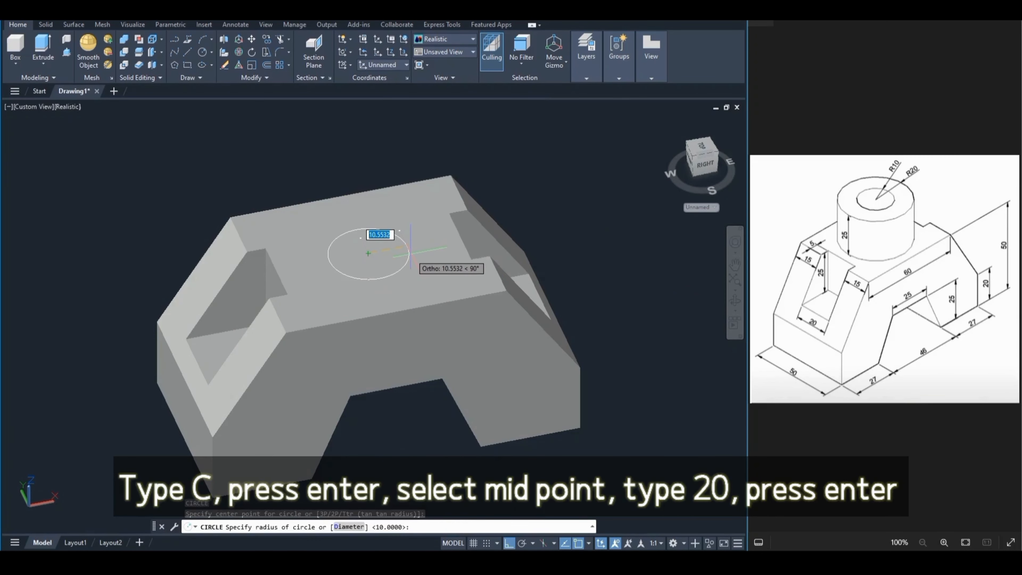
pyautogui.write('20')
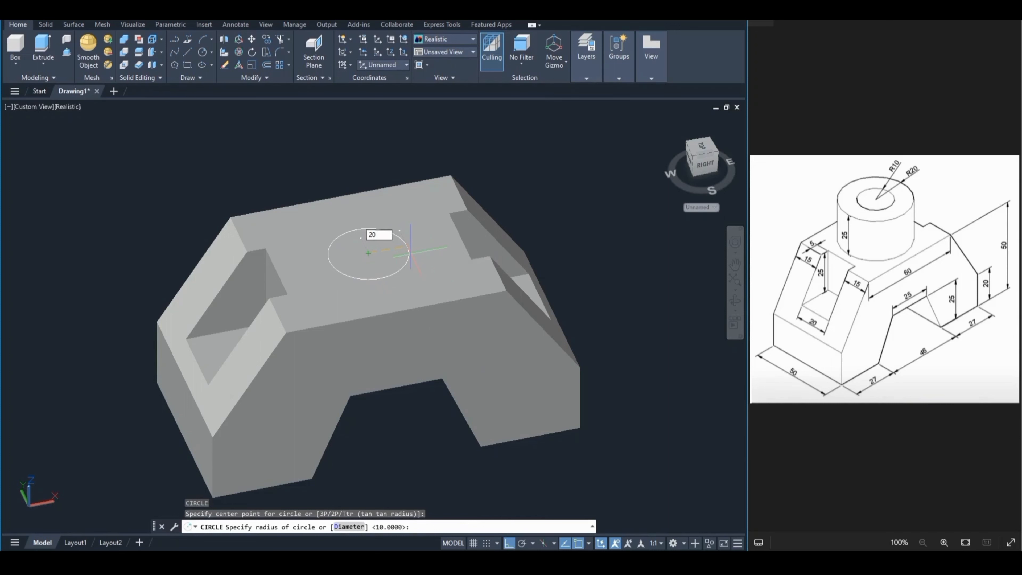
pyautogui.press('Return')
# Draw a concentric circle of radius 10 at the same seam midpoint on the top face
pyautogui.write('c')
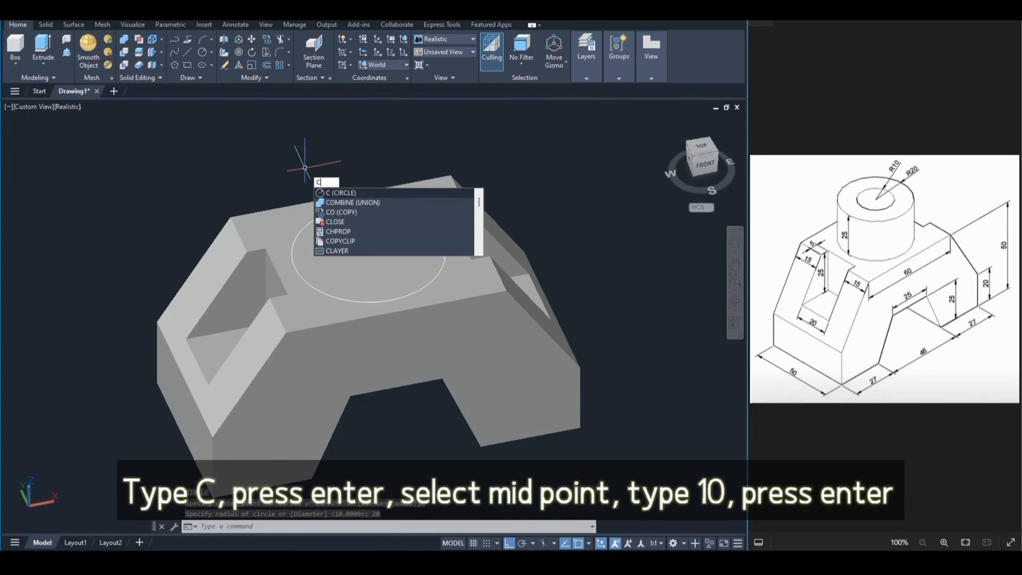
pyautogui.press('Return')
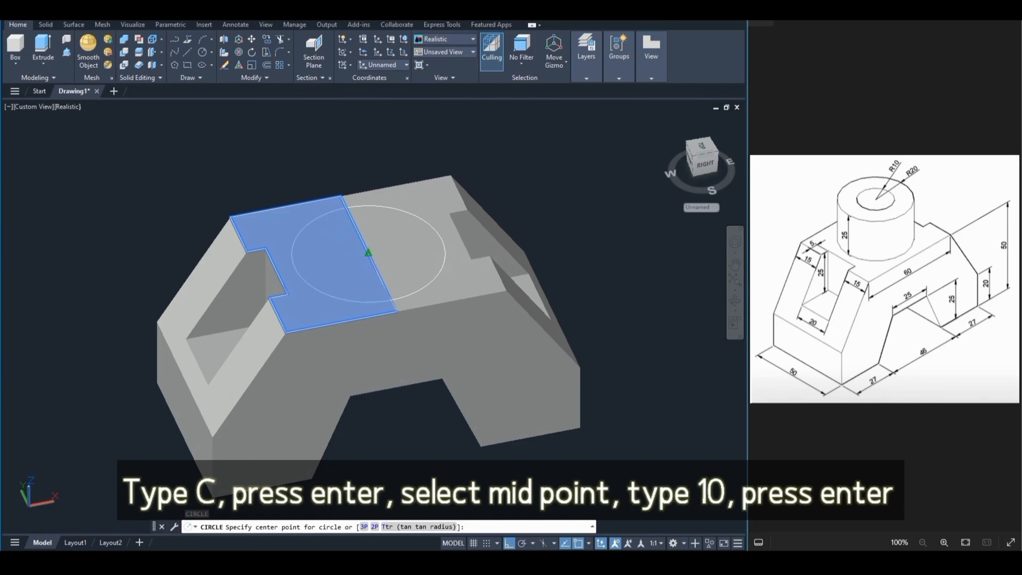
pyautogui.click(368, 253)
pyautogui.press('Return')
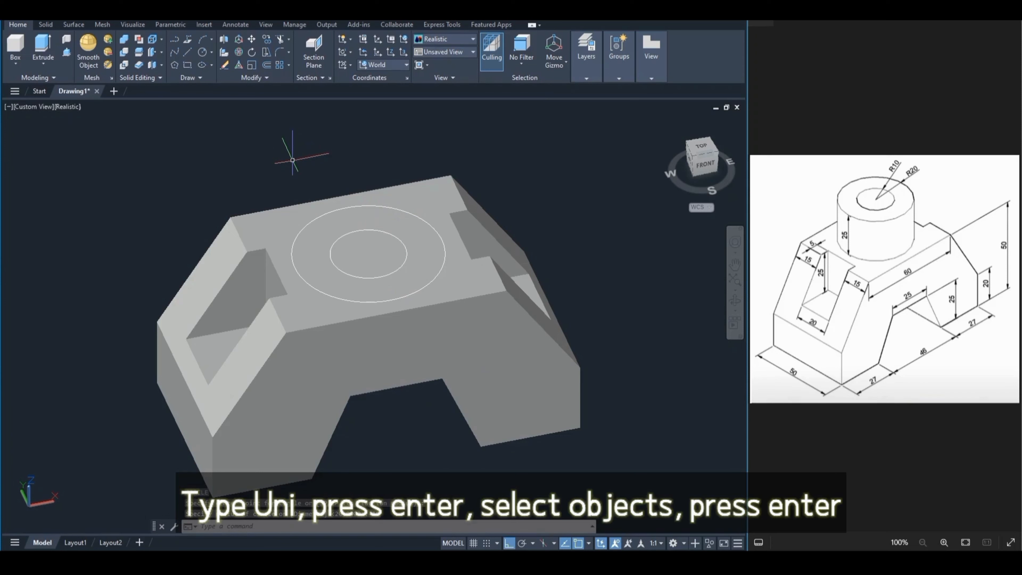
# Union the two mirrored halves of the bracket into a single solid
pyautogui.write('uni')
pyautogui.press('Return')
pyautogui.click(267, 223)
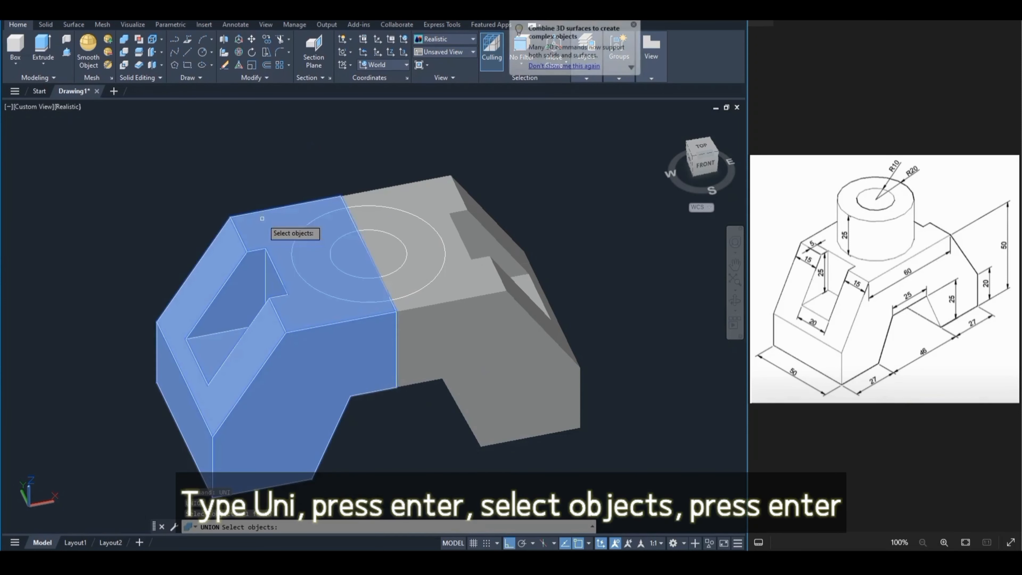
pyautogui.click(402, 201)
pyautogui.press('Return')
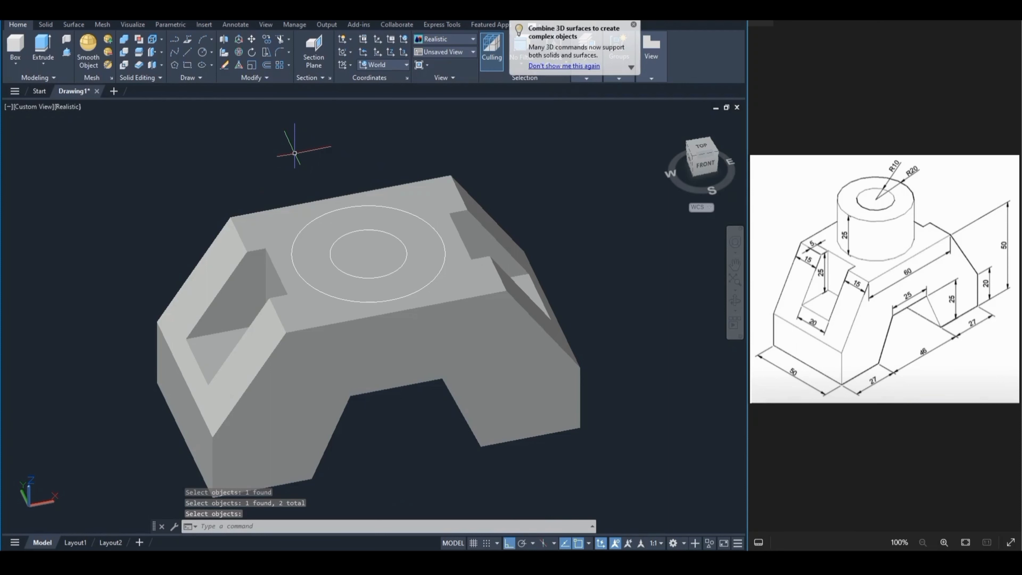
# Use Presspull on the area inside the small circle to cut a hole down through the bracket
pyautogui.write('presspull')
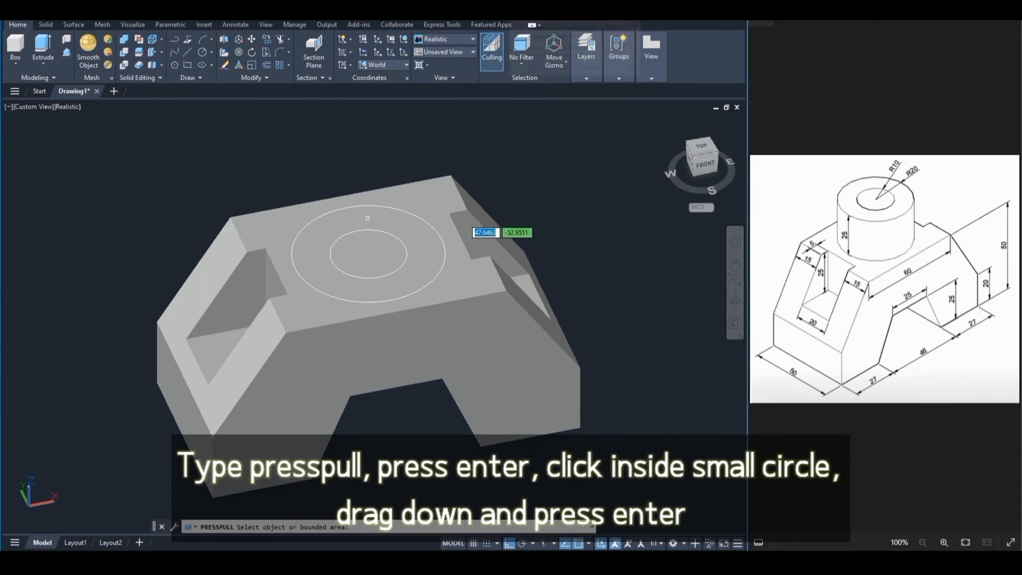
pyautogui.press('Return')
pyautogui.click(363, 252)
pyautogui.press('Return')
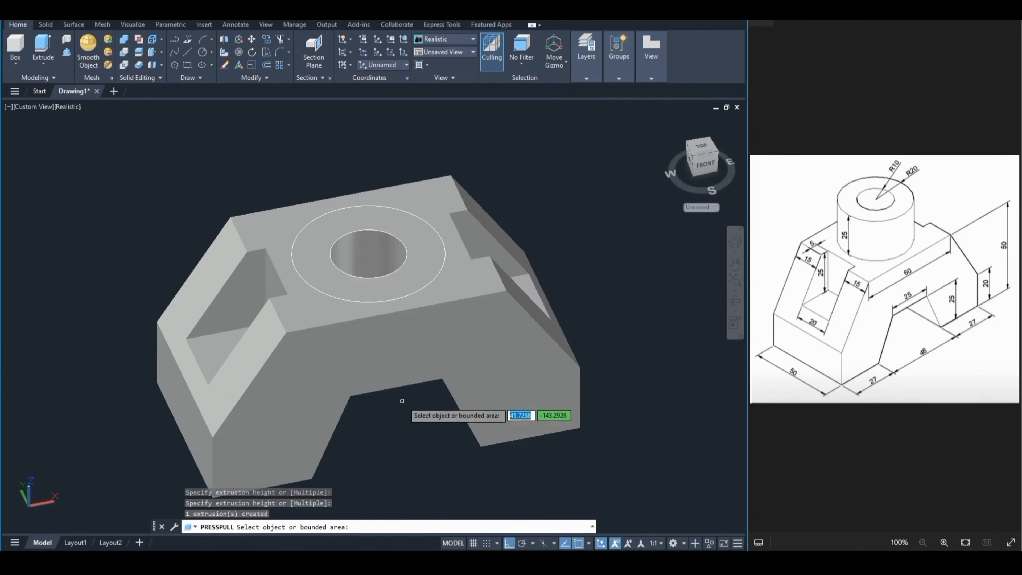
# Presspull the ring between the two circles upward by 25 to form the hollow cylinder
pyautogui.click(354, 239)
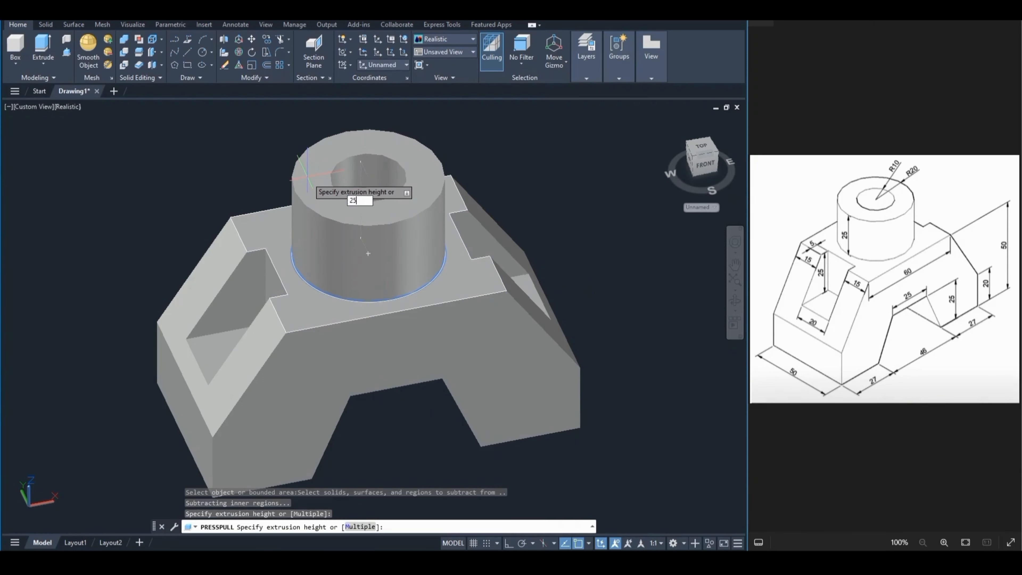
pyautogui.press('Return')
pyautogui.press('Return')
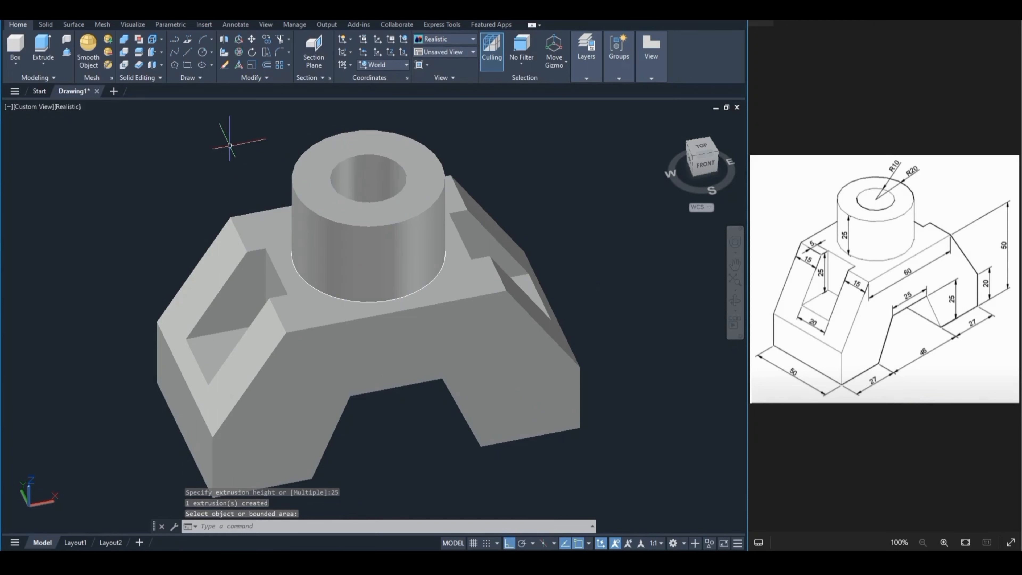
# Hide the bracket solid so that only the two construction circles are left on display
pyautogui.click(242, 258)
pyautogui.rightClick(225, 263)
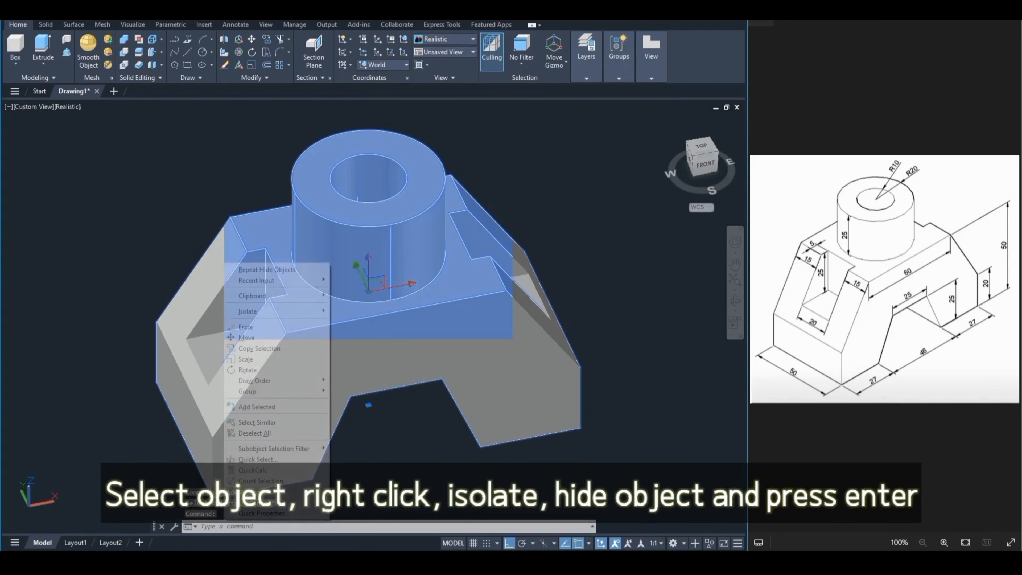
pyautogui.moveTo(314, 311)
pyautogui.click(354, 322)
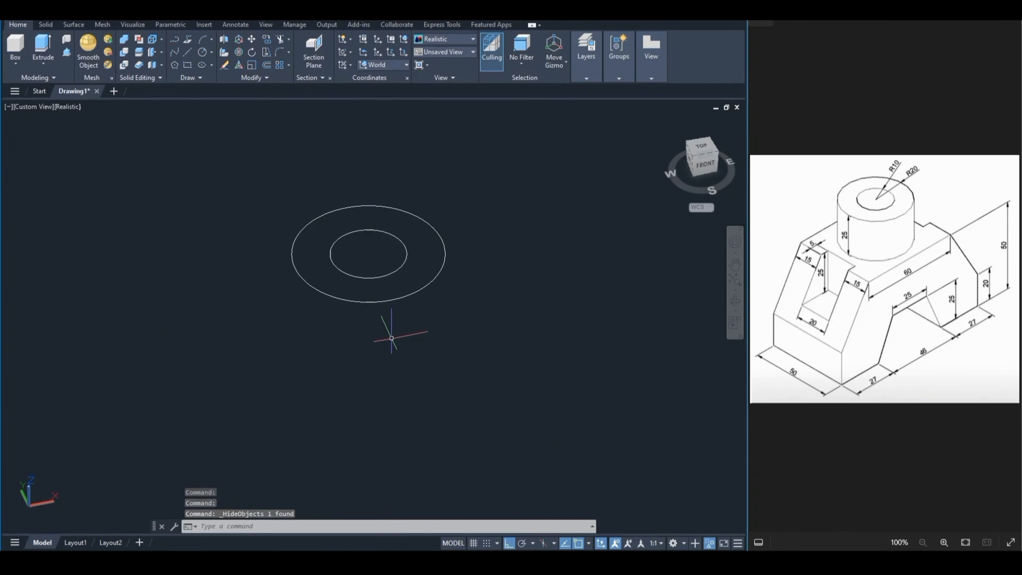
# Erase both construction circles
pyautogui.write('E')
pyautogui.press('Return')
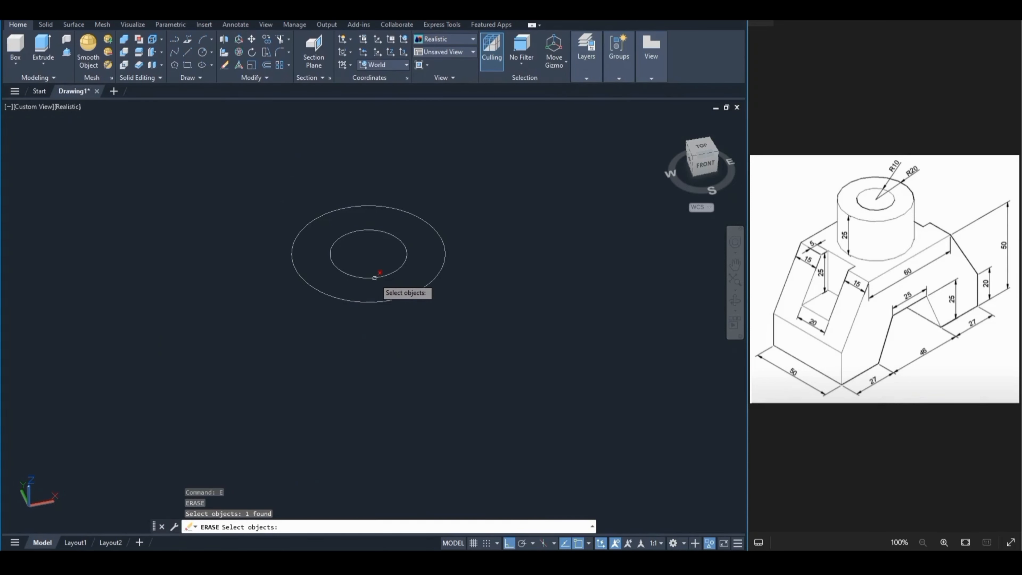
pyautogui.press('Return')
# End the object isolation to bring back the hidden bracket with its hollow cylinder
pyautogui.rightClick(276, 233)
pyautogui.moveTo(320, 279)
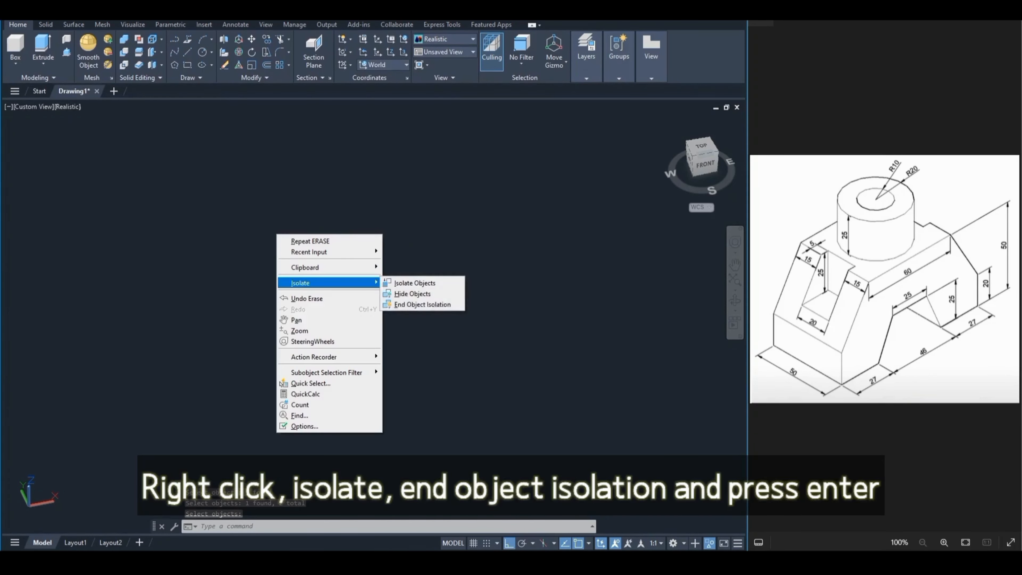
pyautogui.click(422, 304)
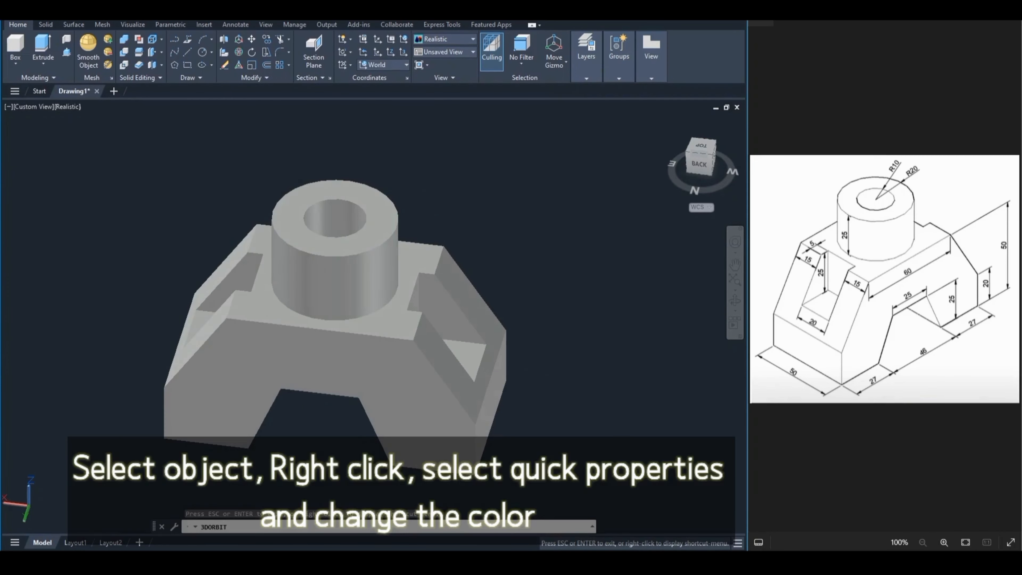
# Change the finished solid's color to Color 41 through its quick properties and clear the selection
pyautogui.click(452, 254)
pyautogui.rightClick(434, 259)
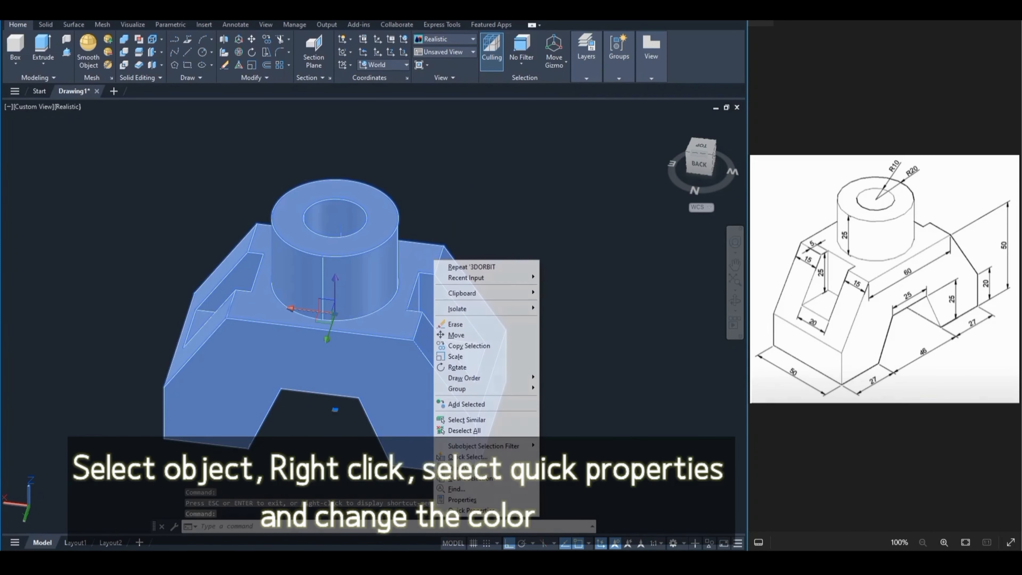
pyautogui.click(471, 511)
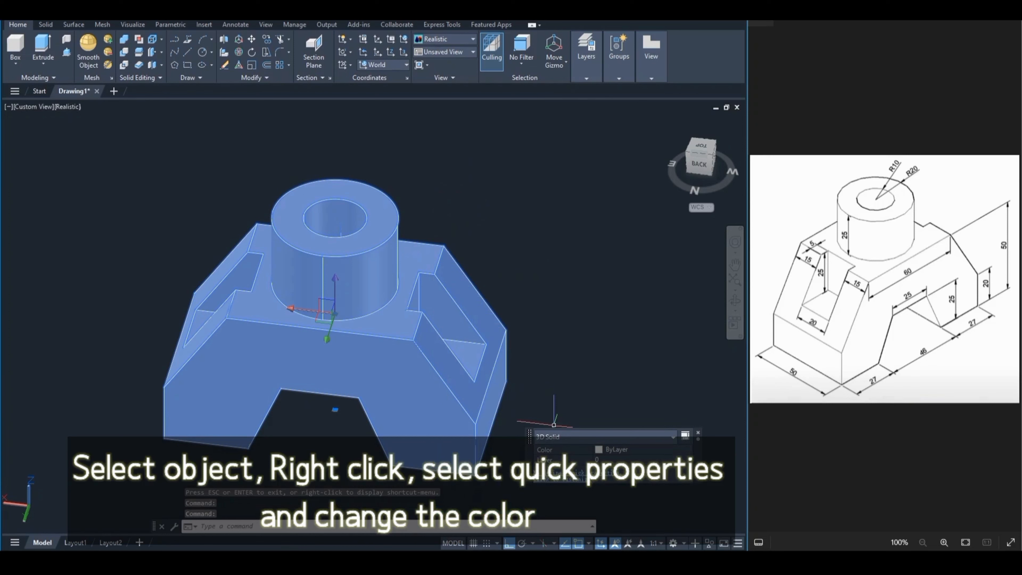
pyautogui.click(644, 449)
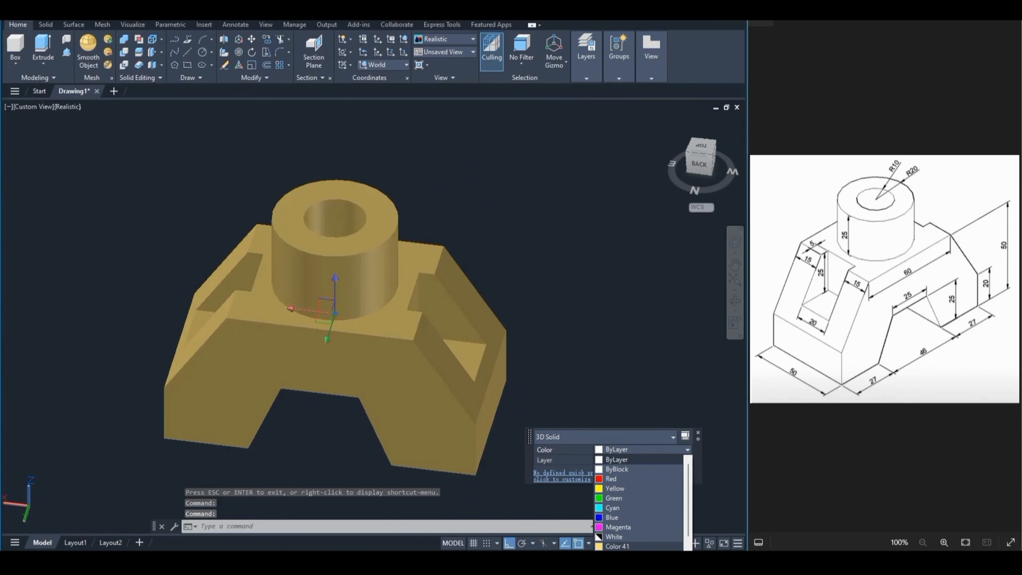
pyautogui.click(616, 546)
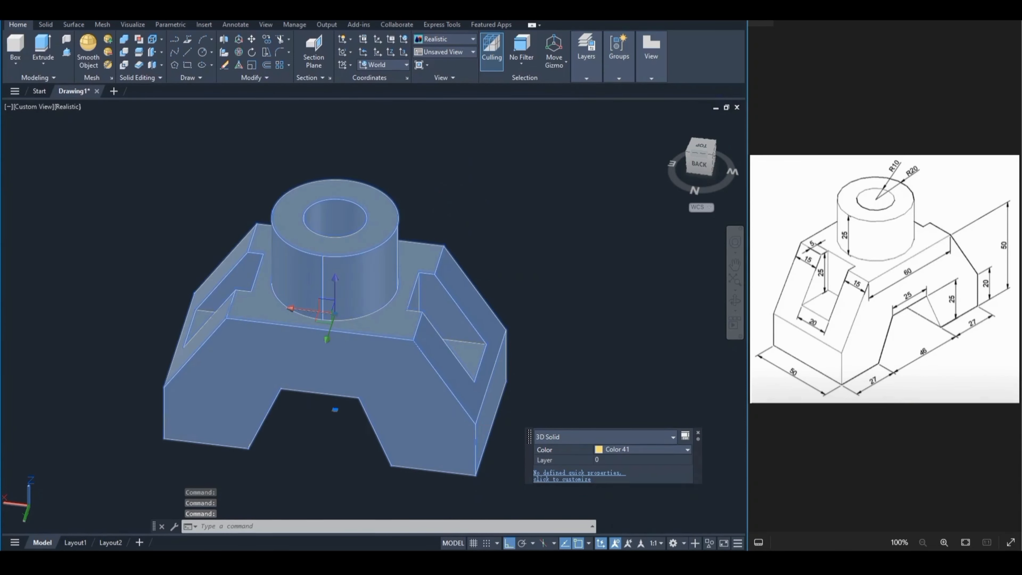
pyautogui.press('Escape')
pyautogui.press('Escape')
pyautogui.click(735, 300)
pyautogui.moveTo(693, 298); pyautogui.dragTo(483, 318)
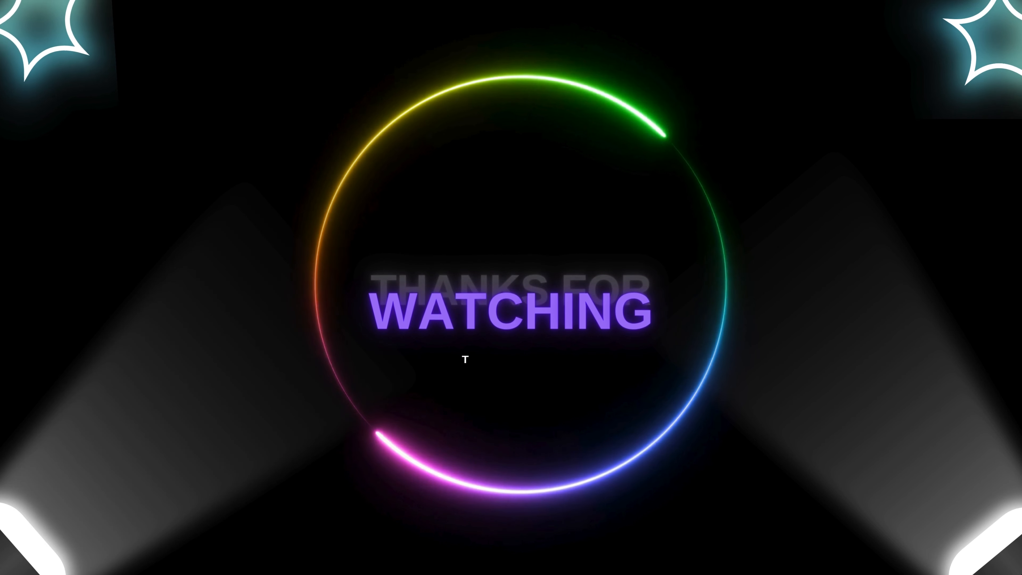